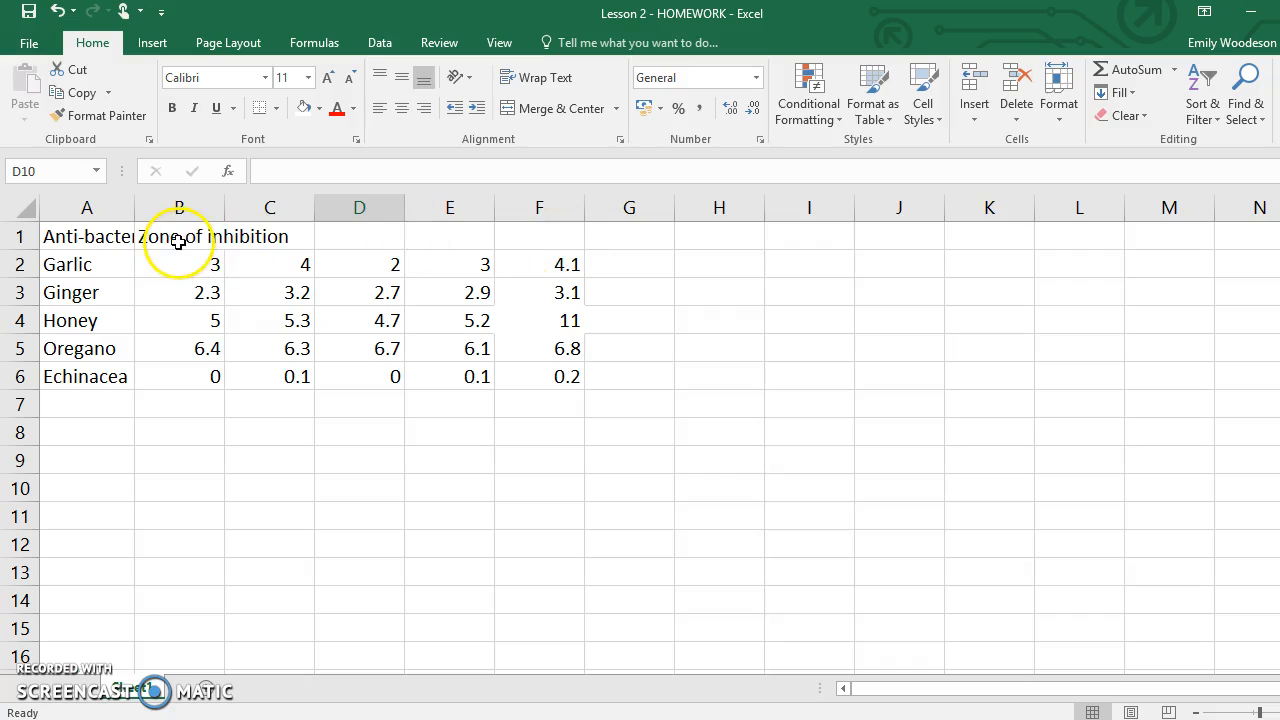
# Merge and center the "Zone of inhibition" heading across B1:F1, and auto-fit column A to its contents
pyautogui.moveTo(178, 241); pyautogui.dragTo(514, 237)
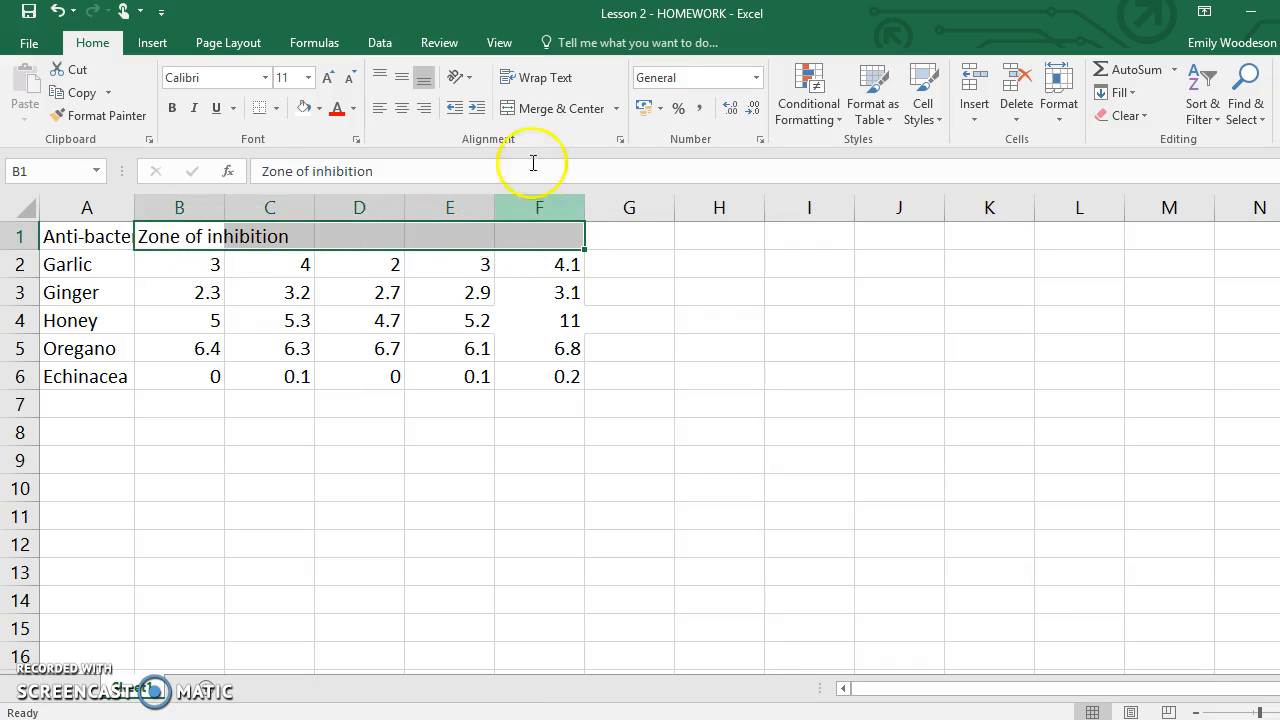
pyautogui.click(537, 114)
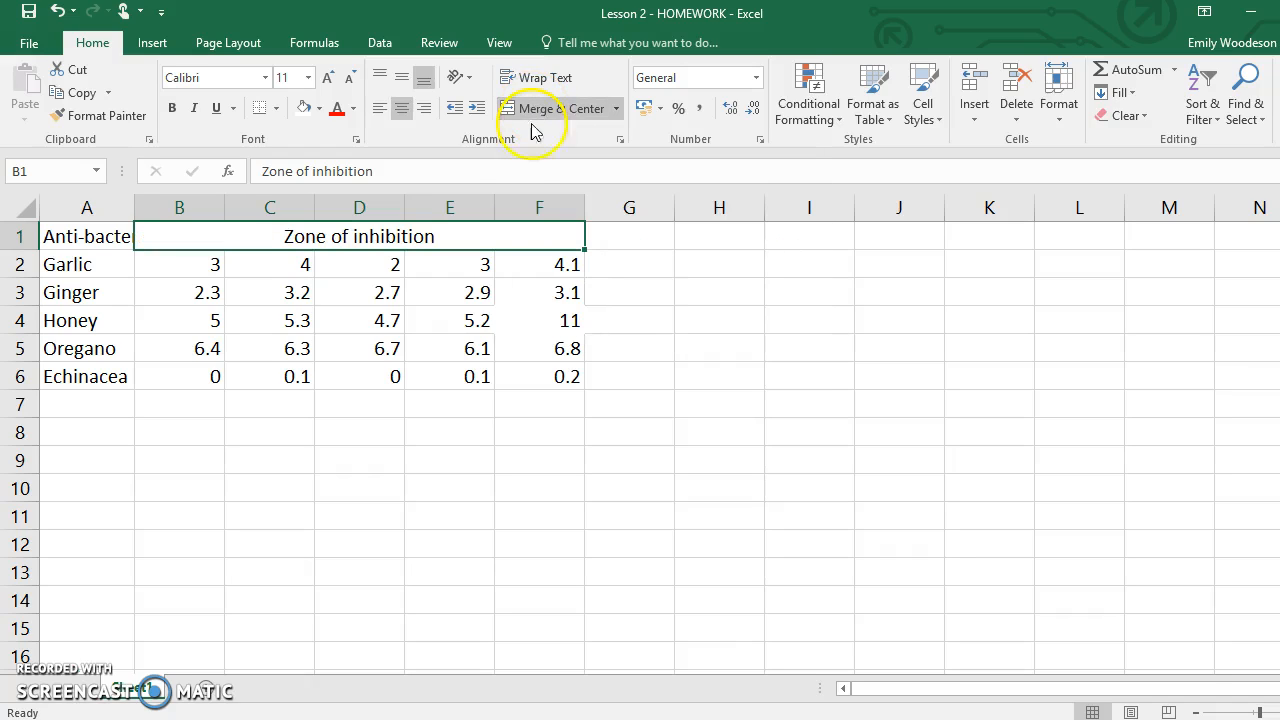
pyautogui.click(105, 242)
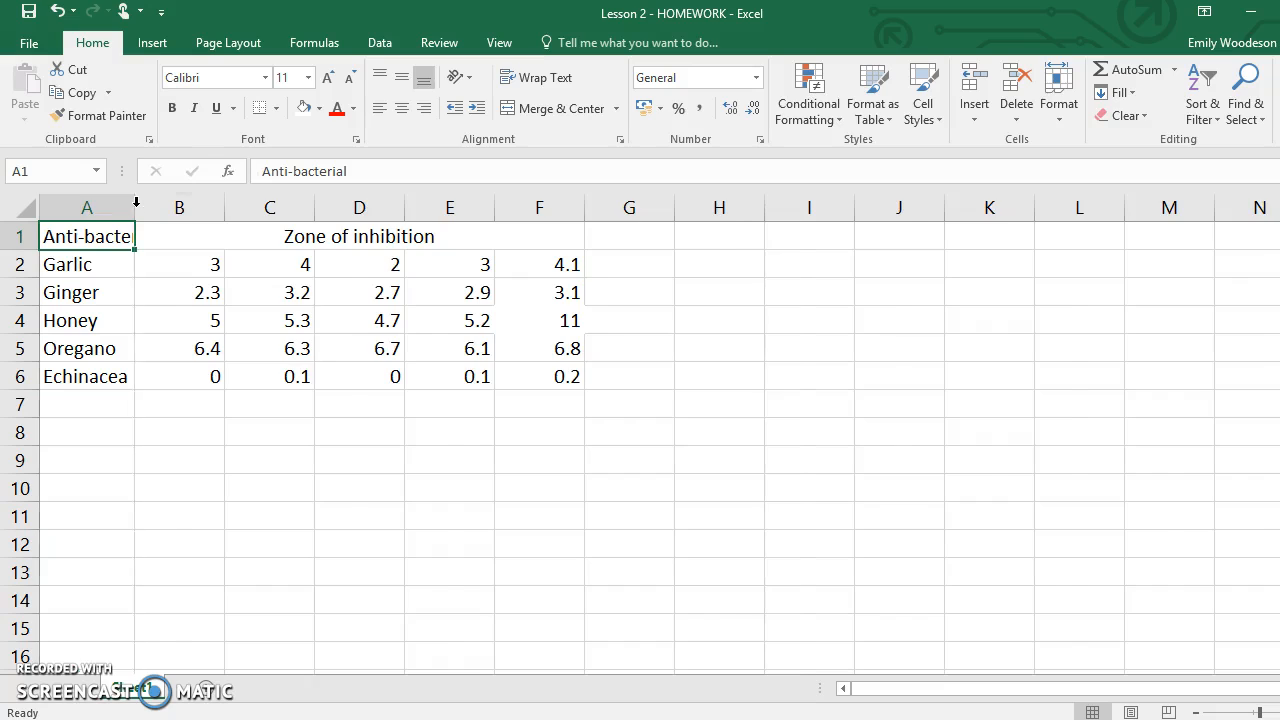
pyautogui.doubleClick(137, 203)
pyautogui.click(144, 290)
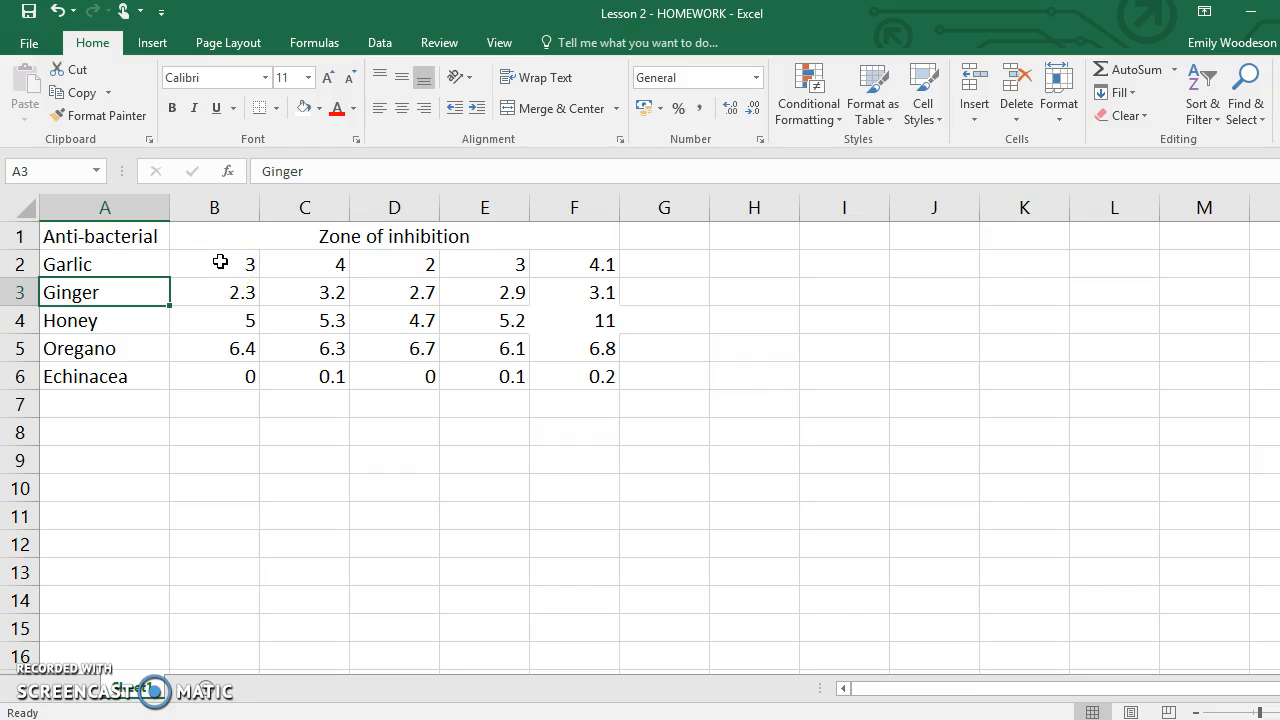
# Format the zone of inhibition measurements in B2:F6 to show one decimal place
pyautogui.moveTo(220, 262); pyautogui.dragTo(553, 375)
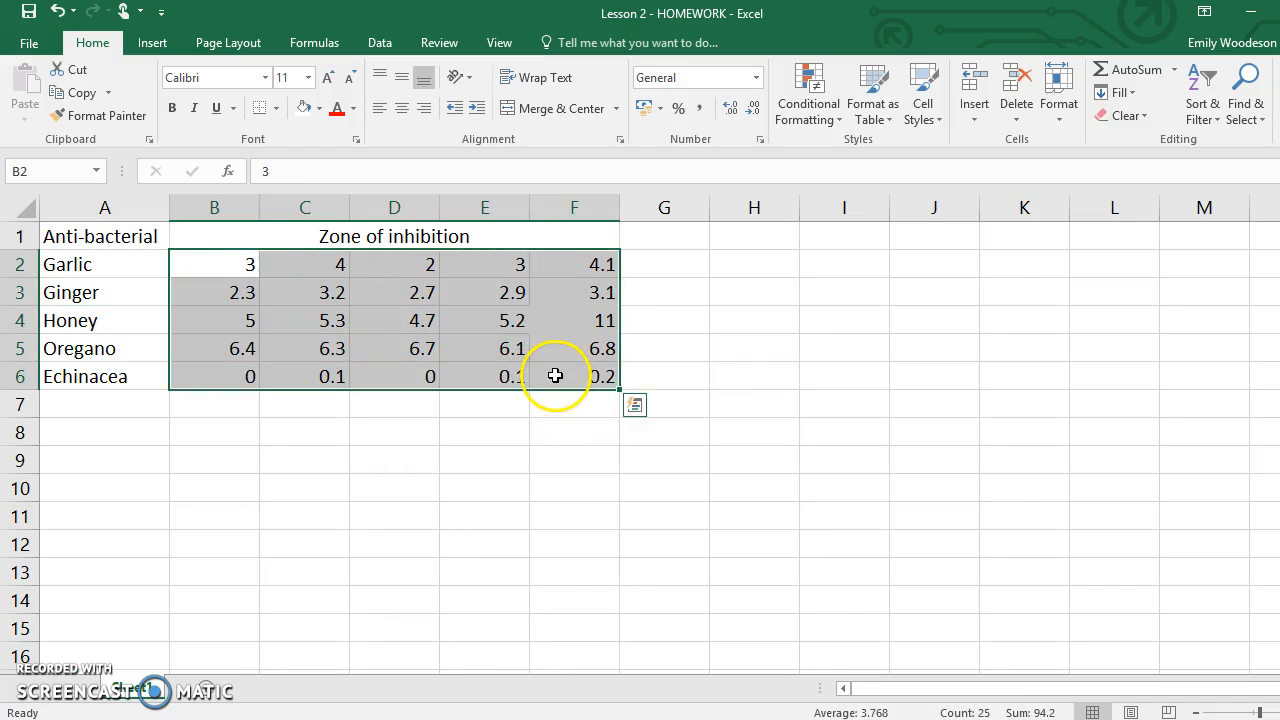
pyautogui.click(752, 109)
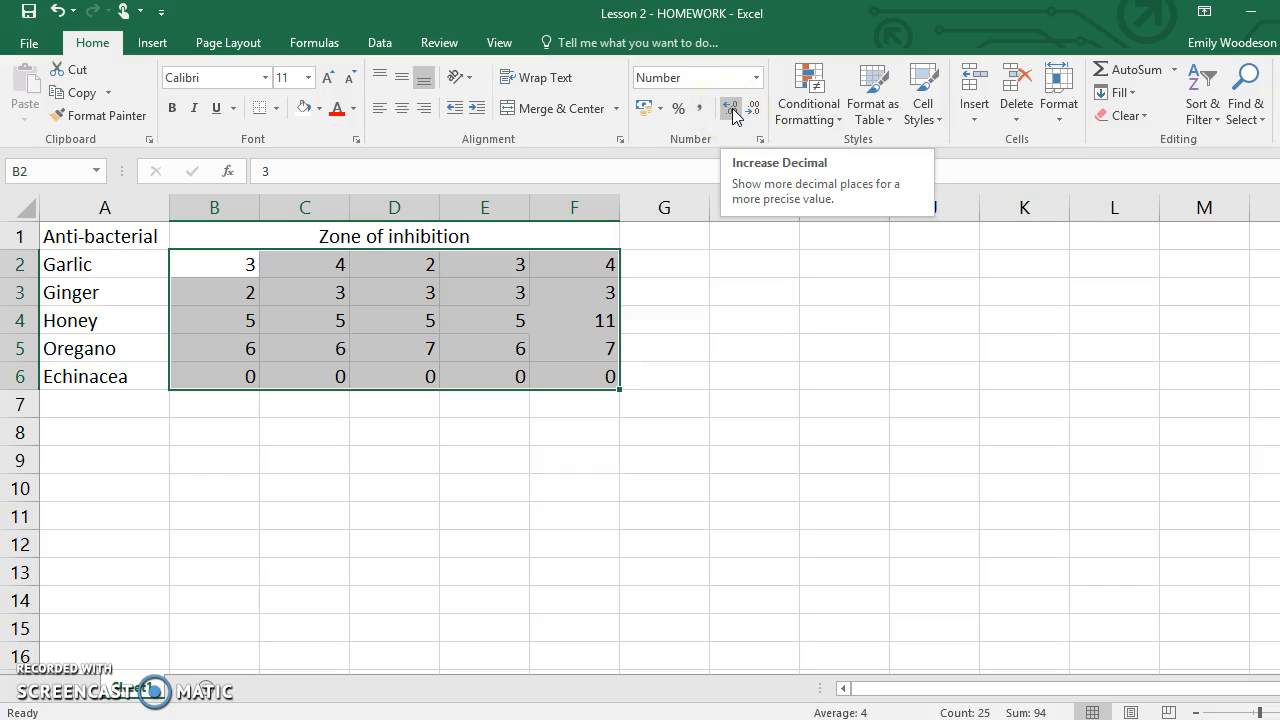
pyautogui.click(732, 109)
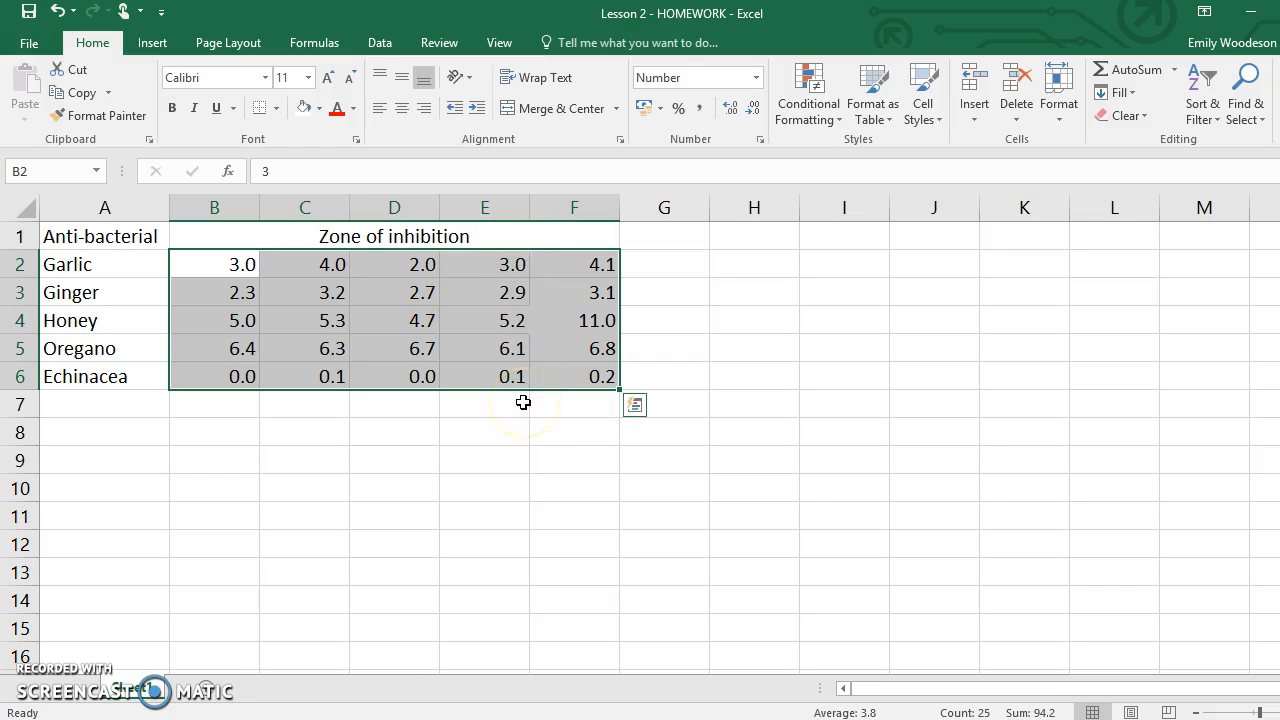
# Append the unit "(mm)" to the "Zone of inhibition" heading in the merged cell B1
pyautogui.click(482, 238)
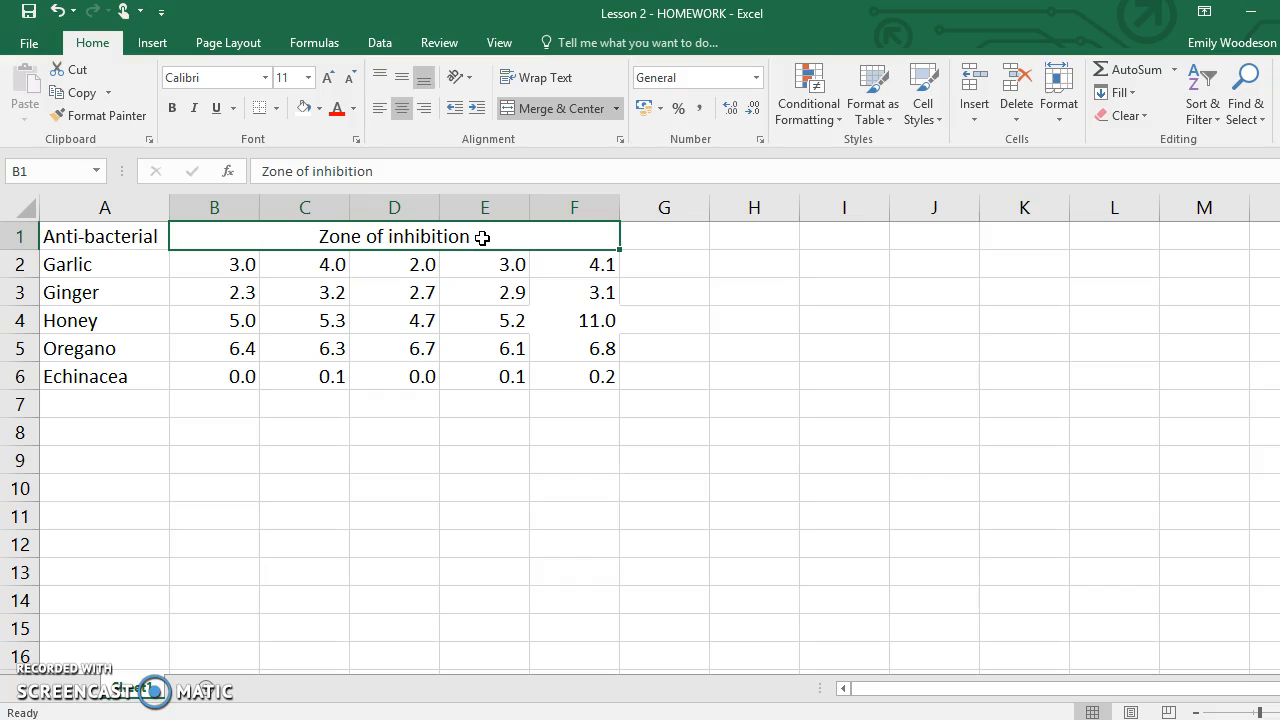
pyautogui.click(394, 168)
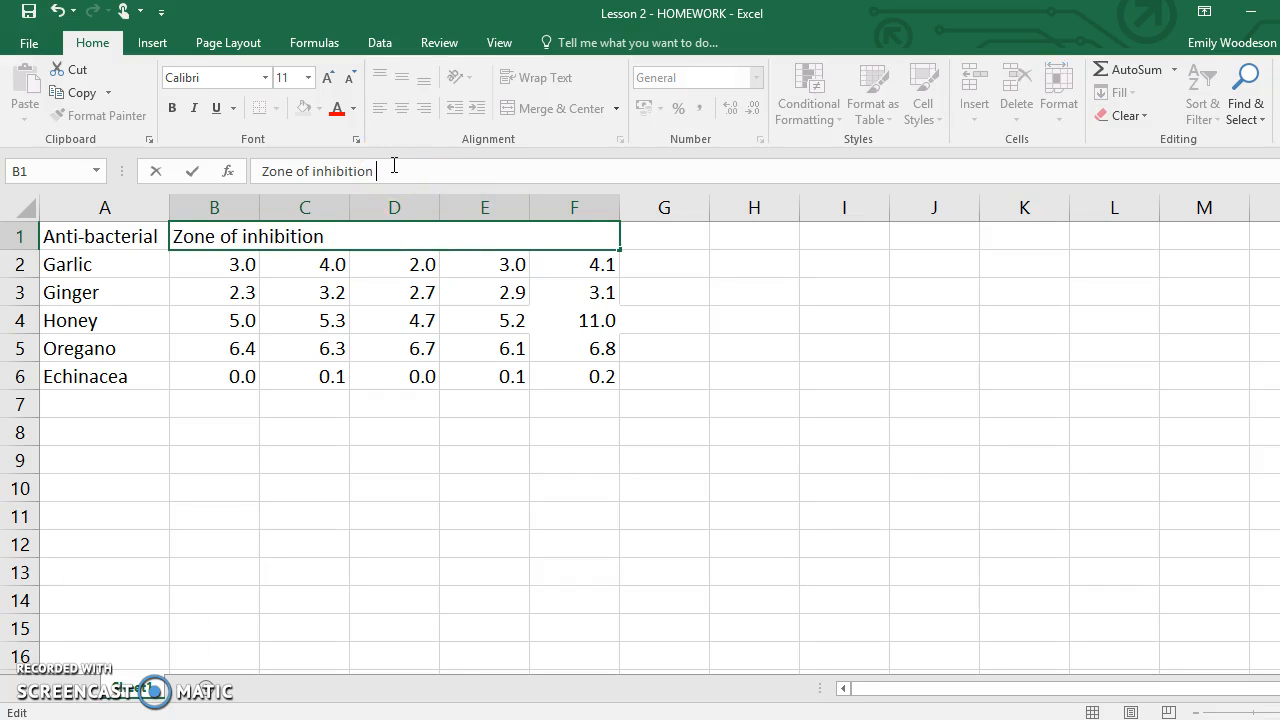
pyautogui.write('(mm)')
pyautogui.click(277, 607)
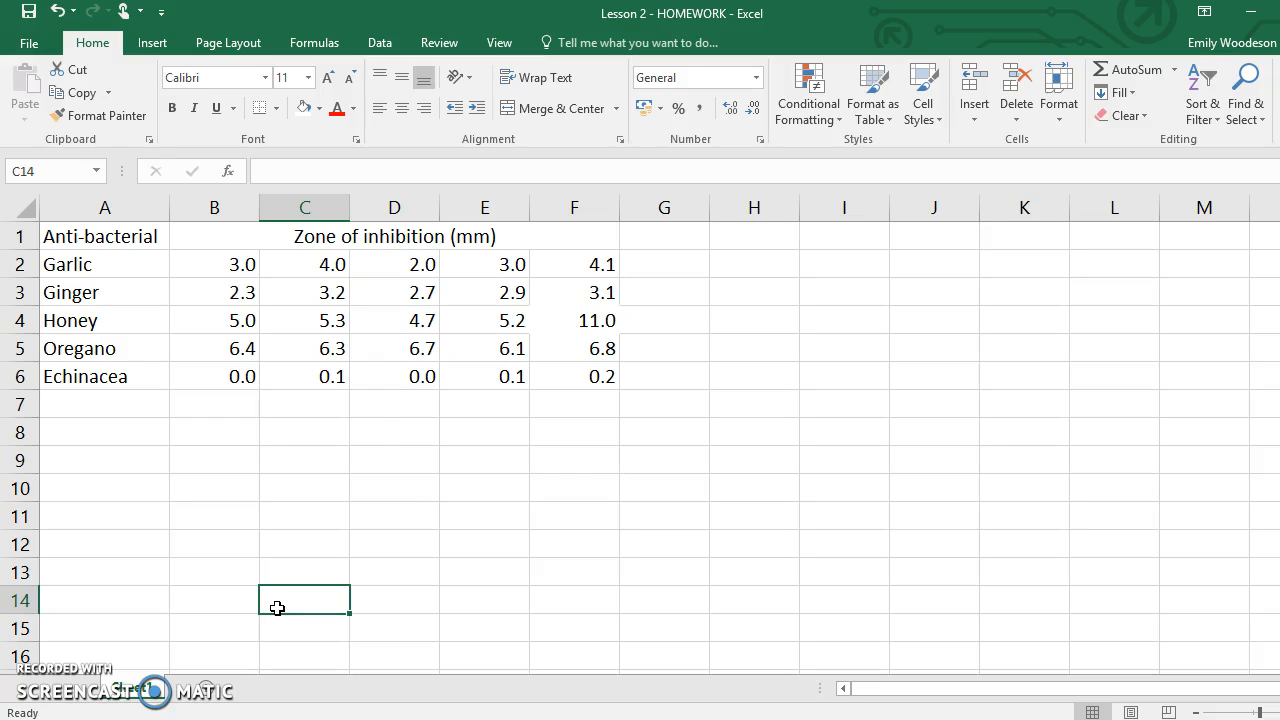
# Add the headings "Average" in G1 and "Standard Deviation" in H1, and auto-fit column H
pyautogui.click(660, 234)
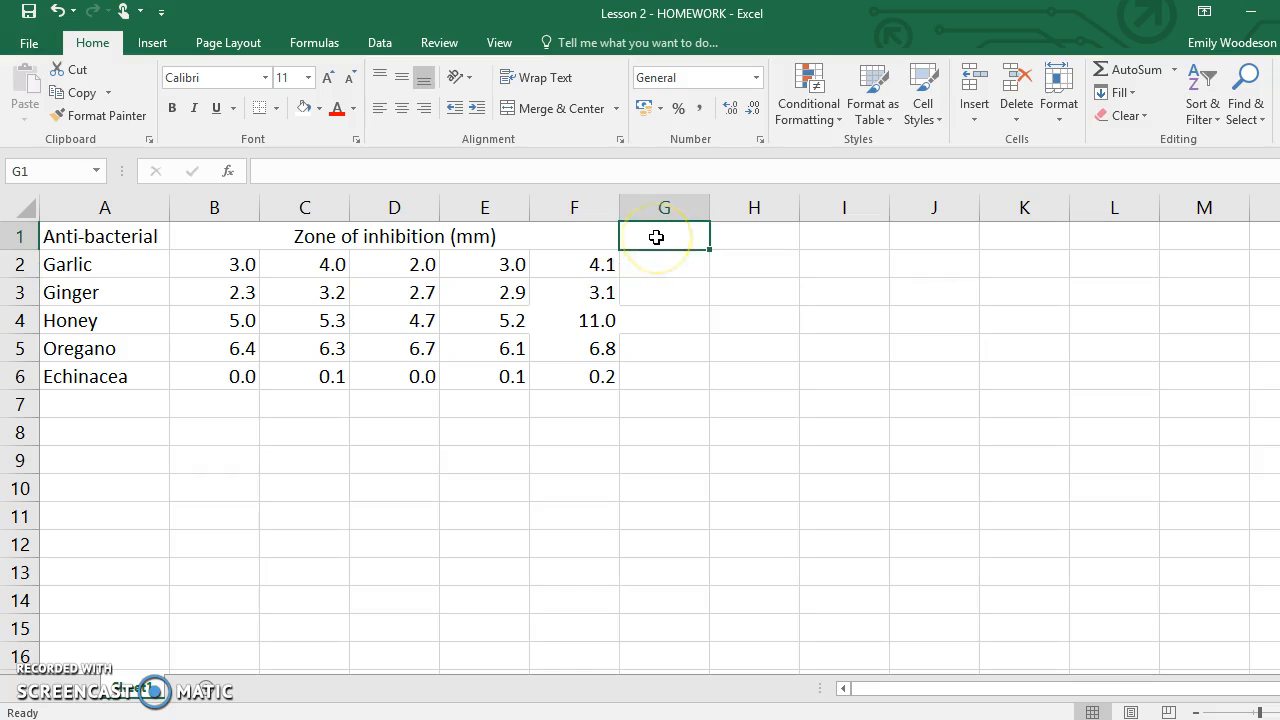
pyautogui.write('Average')
pyautogui.press('Tab')
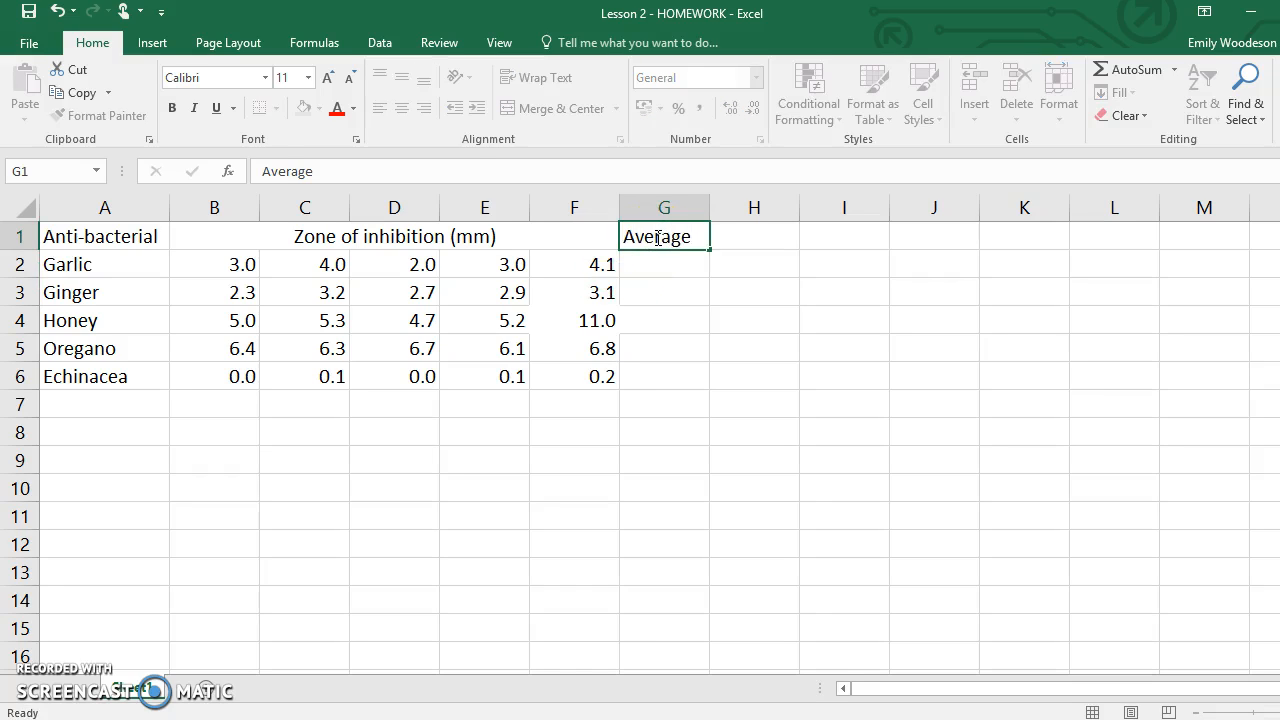
pyautogui.write('Sta')
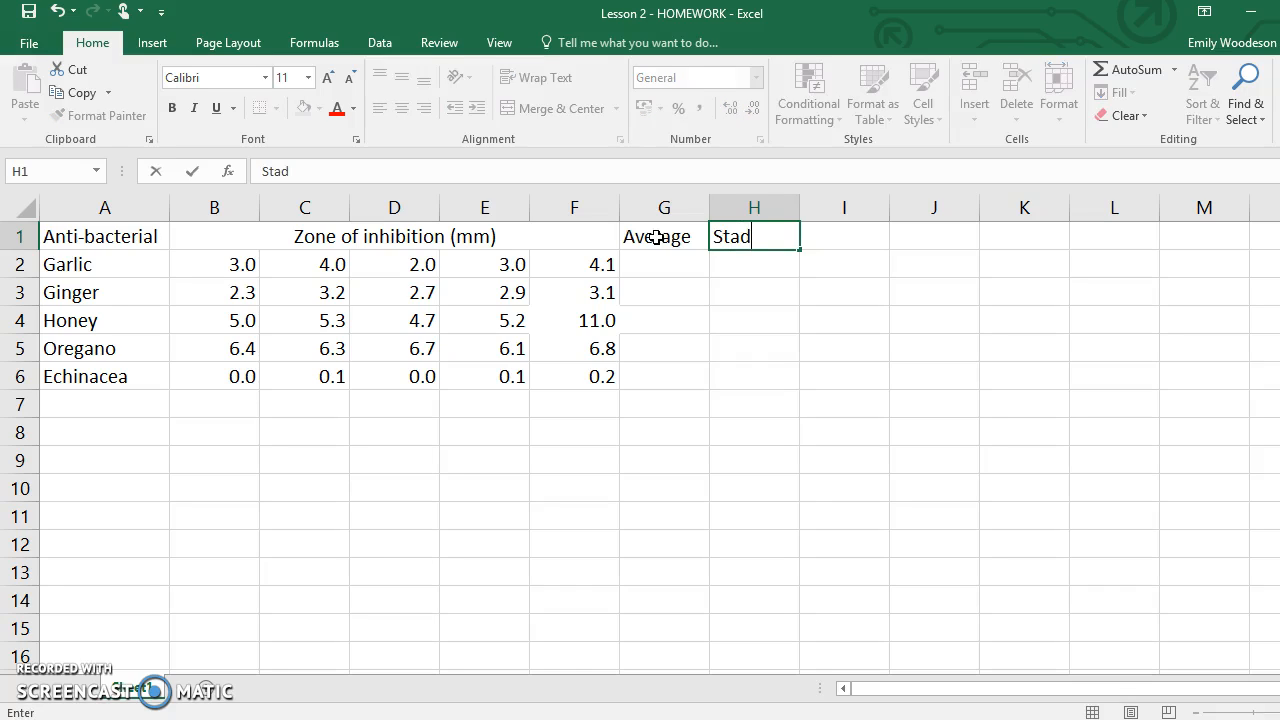
pyautogui.write('nf')
pyautogui.press('BackSpace')
pyautogui.write('dard Deviation')
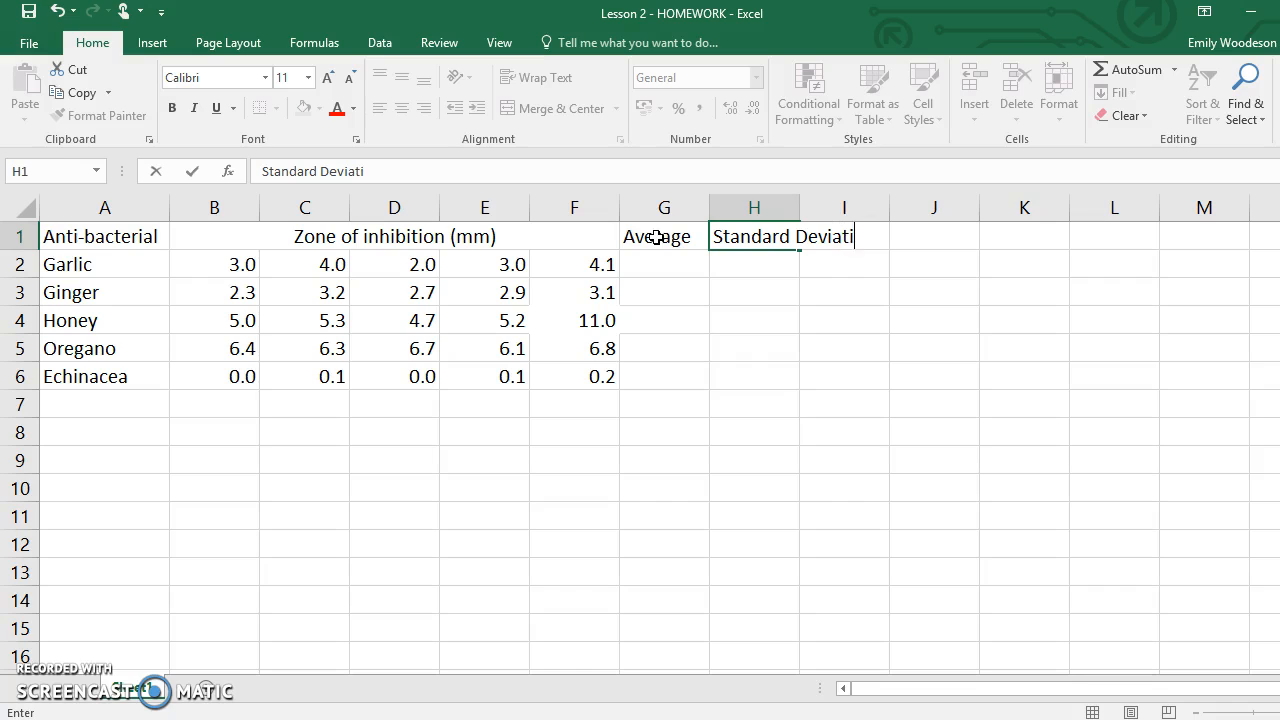
pyautogui.click(801, 205)
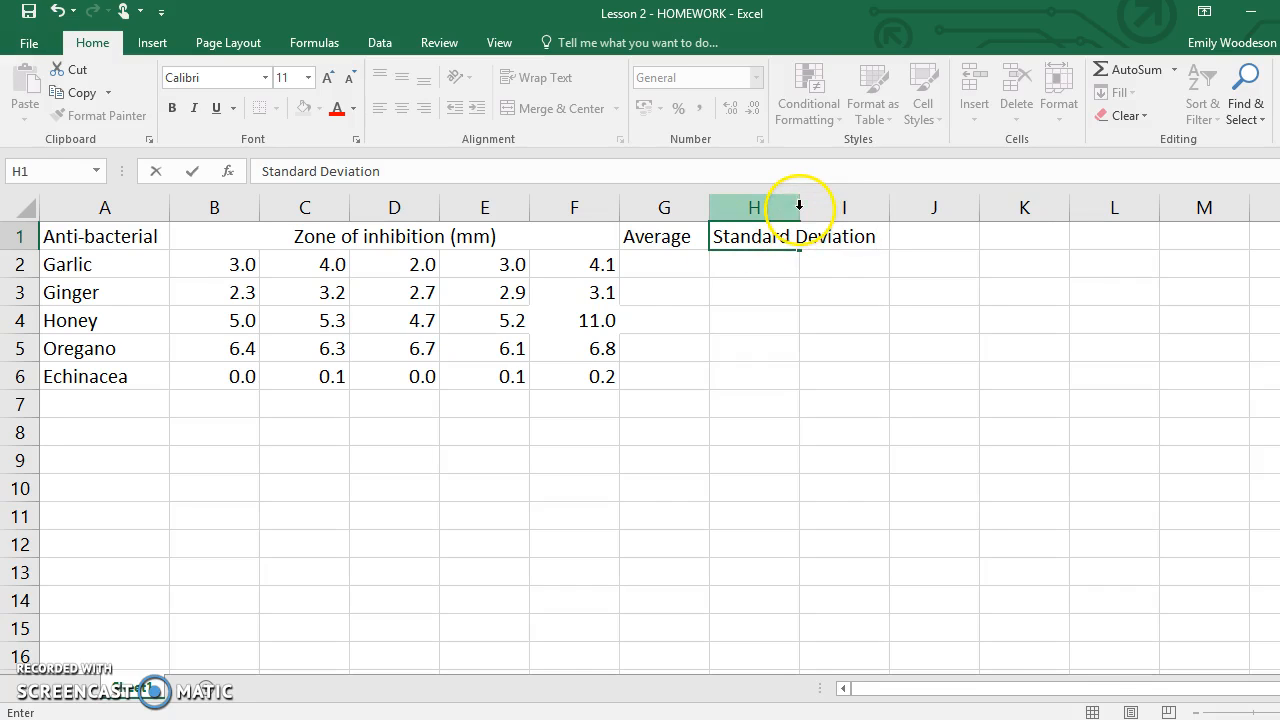
pyautogui.doubleClick(800, 205)
# Calculate the garlic average in G2 with the AVERAGE function over B2:F2
pyautogui.click(670, 274)
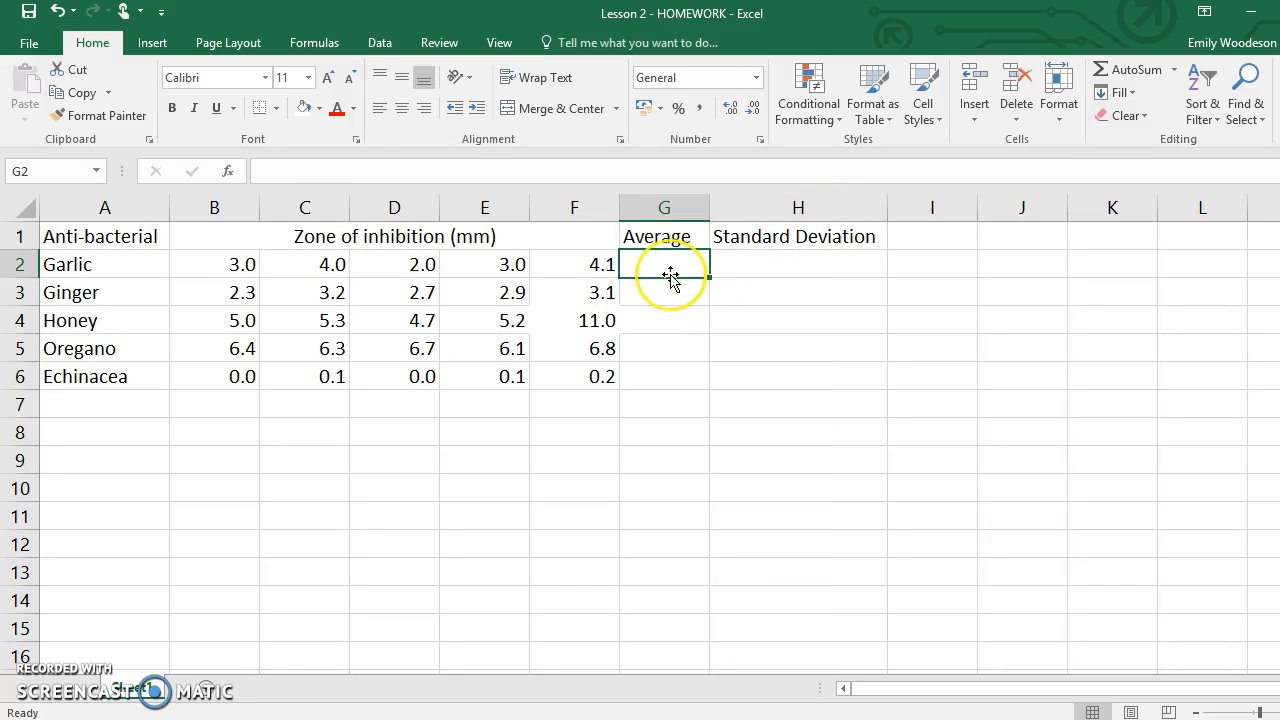
pyautogui.write('=')
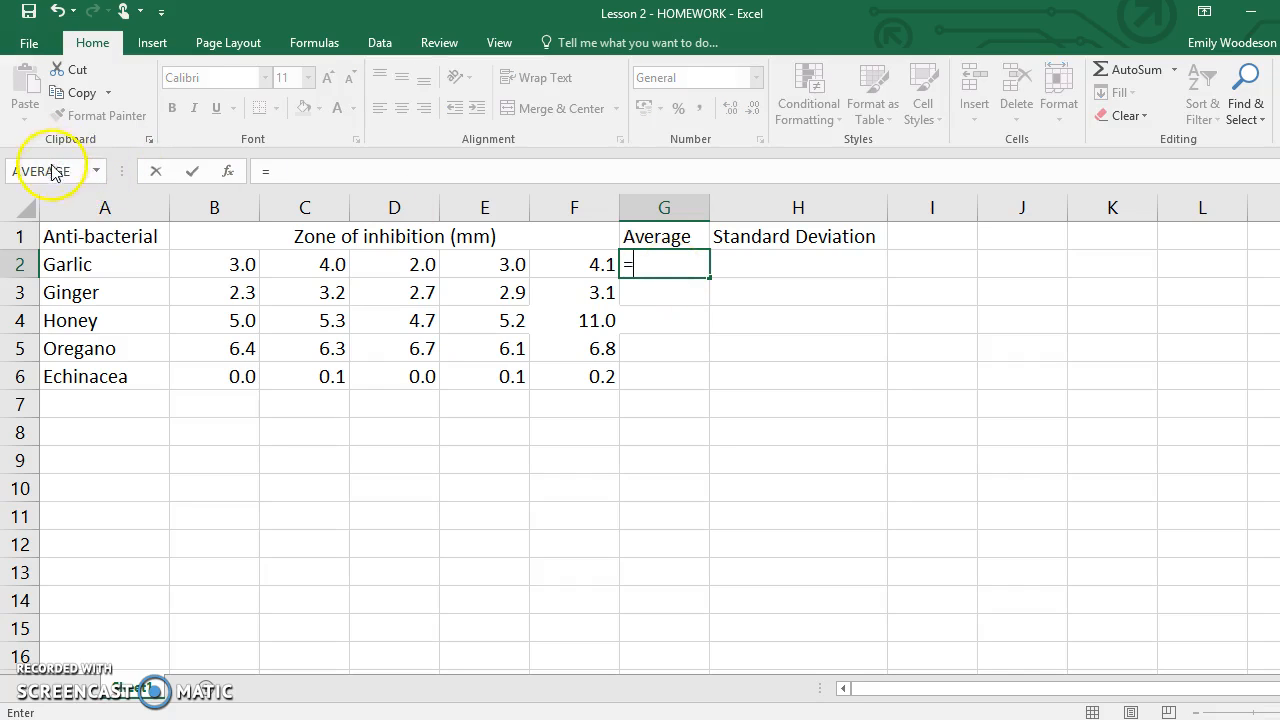
pyautogui.click(95, 172)
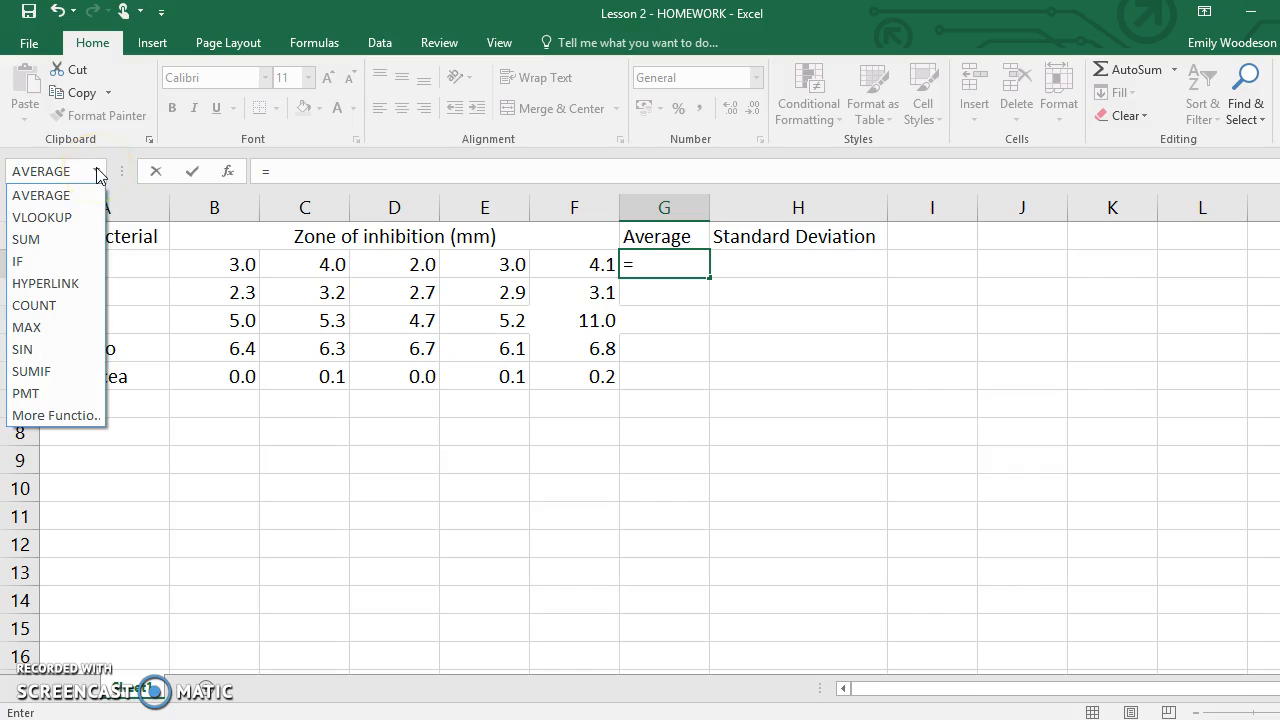
pyautogui.click(48, 196)
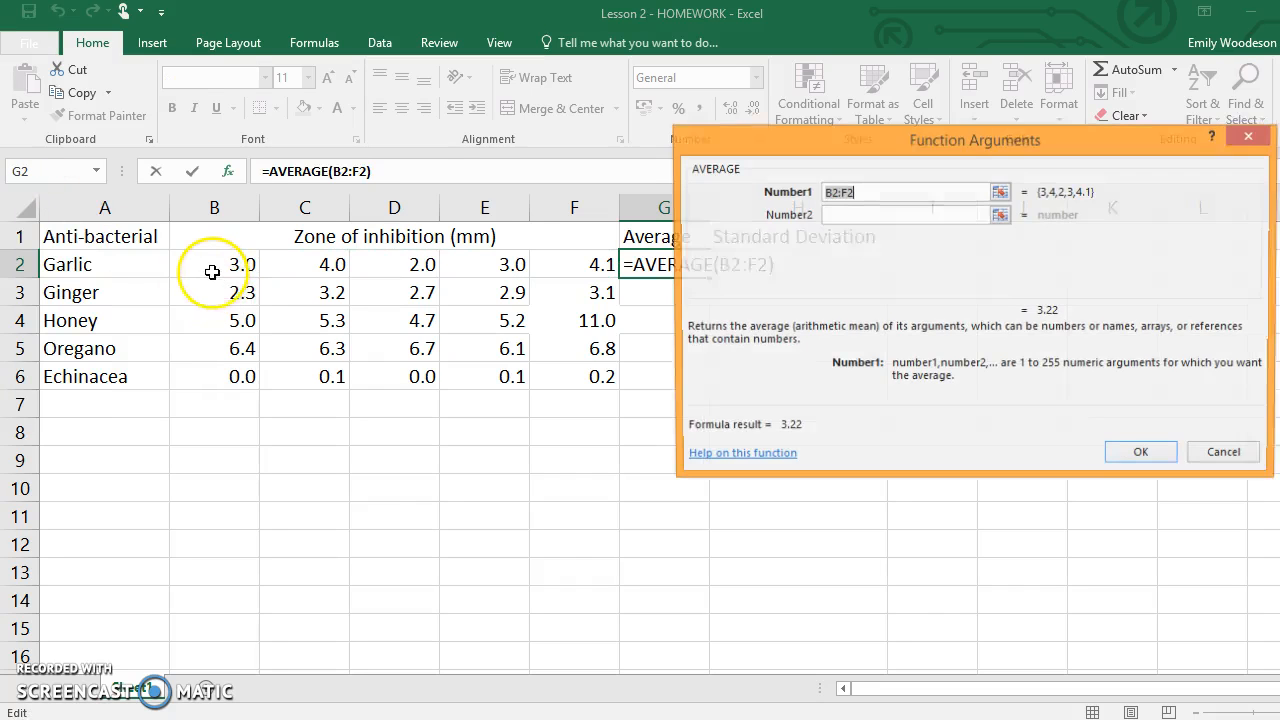
pyautogui.moveTo(212, 272); pyautogui.dragTo(552, 271)
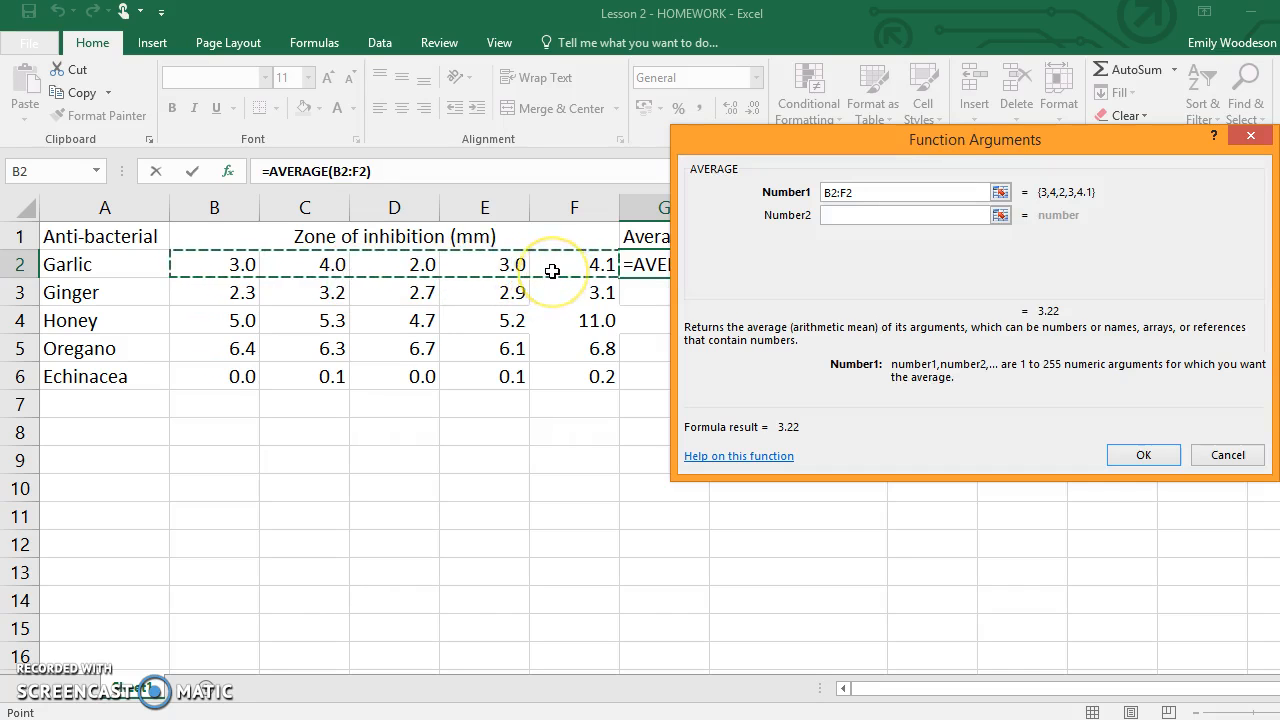
pyautogui.press('Return')
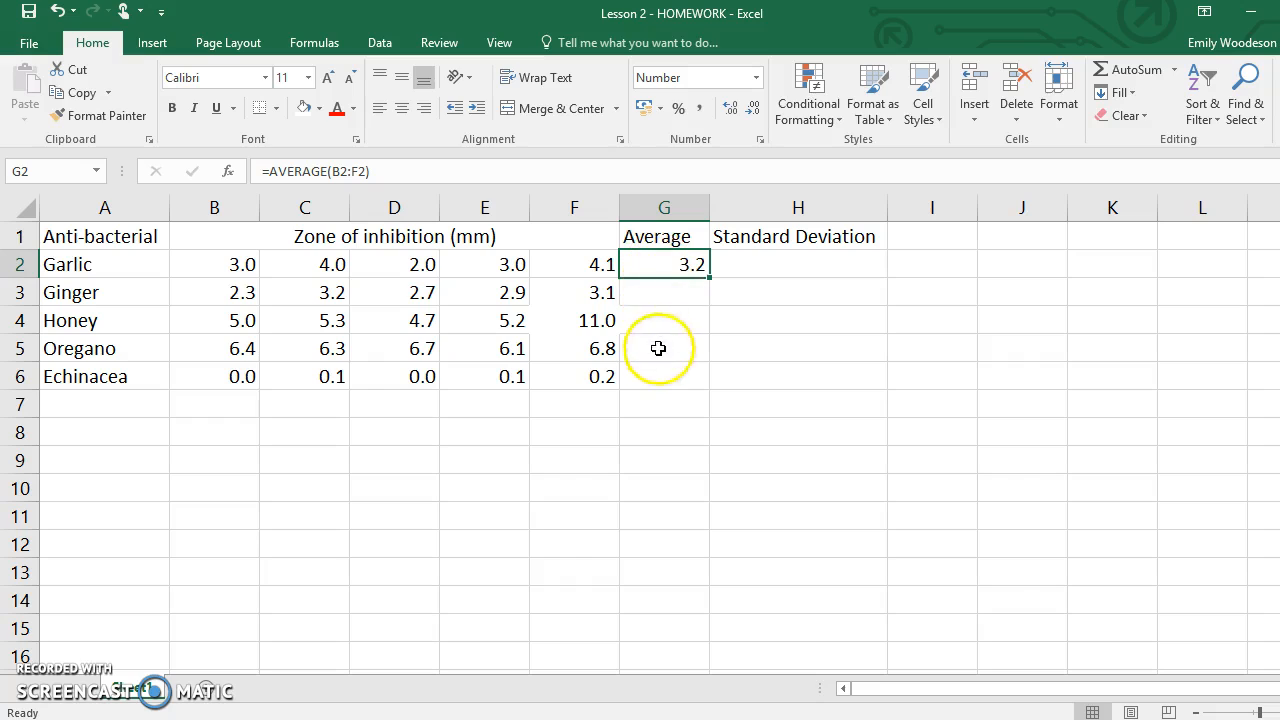
# Copy the average formula from G2 down through G6 for the remaining anti-bacterials
pyautogui.click(660, 293)
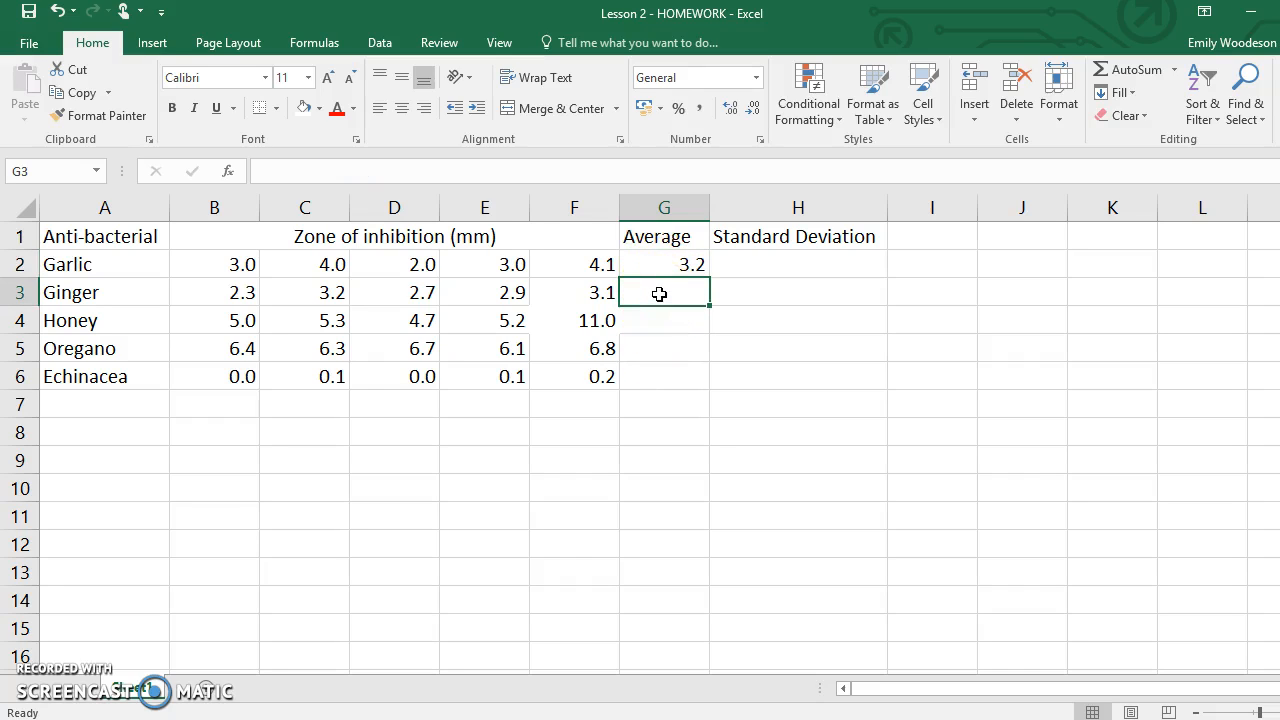
pyautogui.click(660, 293)
pyautogui.click(657, 263)
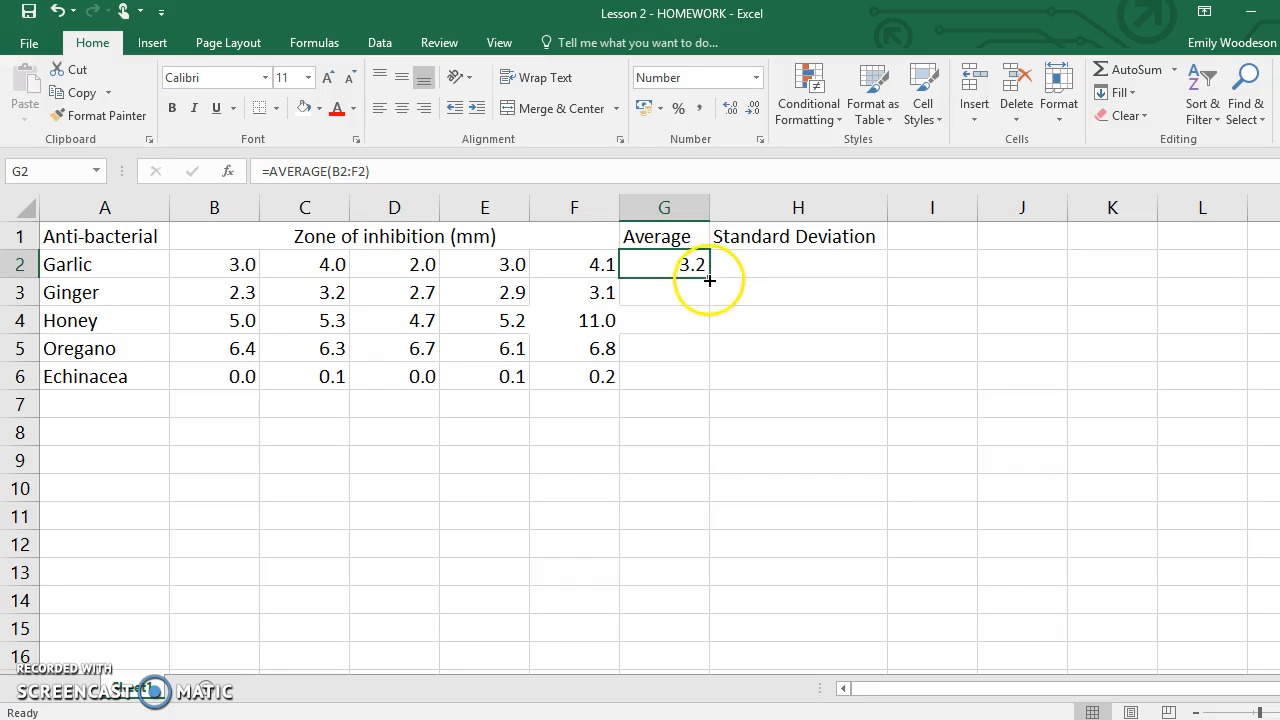
pyautogui.moveTo(709, 279); pyautogui.dragTo(705, 372)
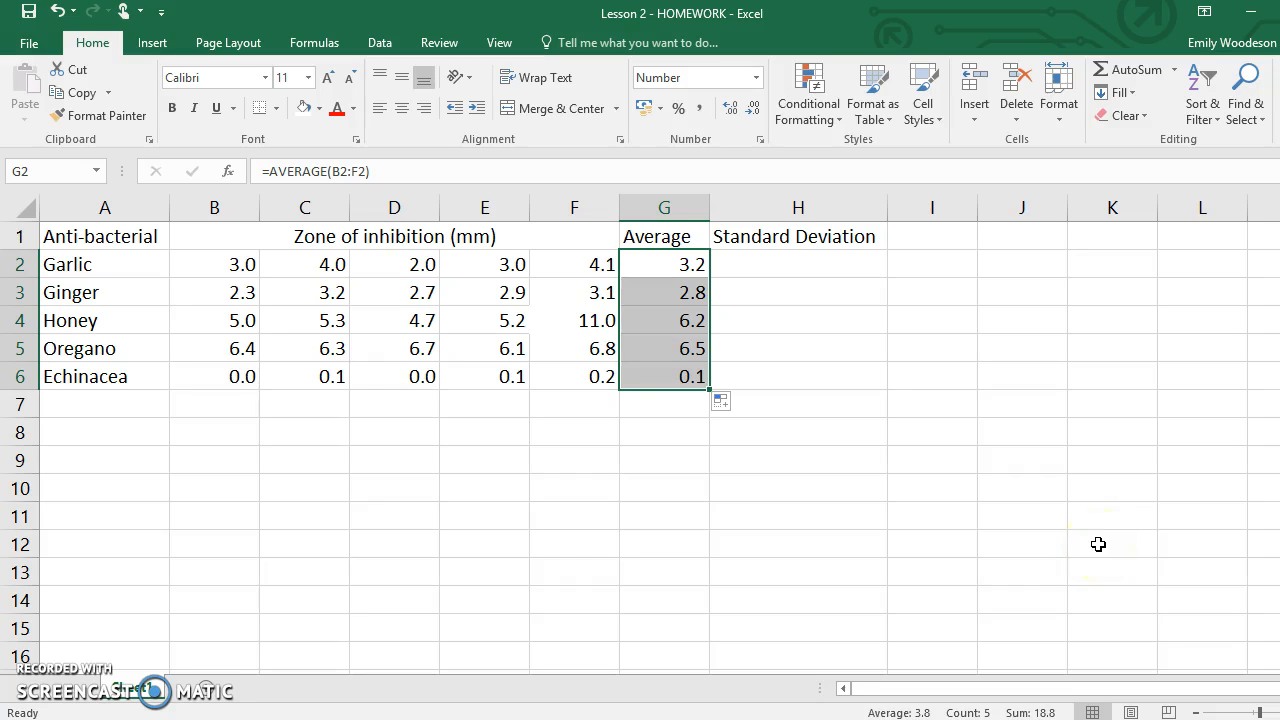
# Calculate the garlic standard deviation in H2 with the STDEV function over B2:F2
pyautogui.click(901, 399)
pyautogui.click(749, 265)
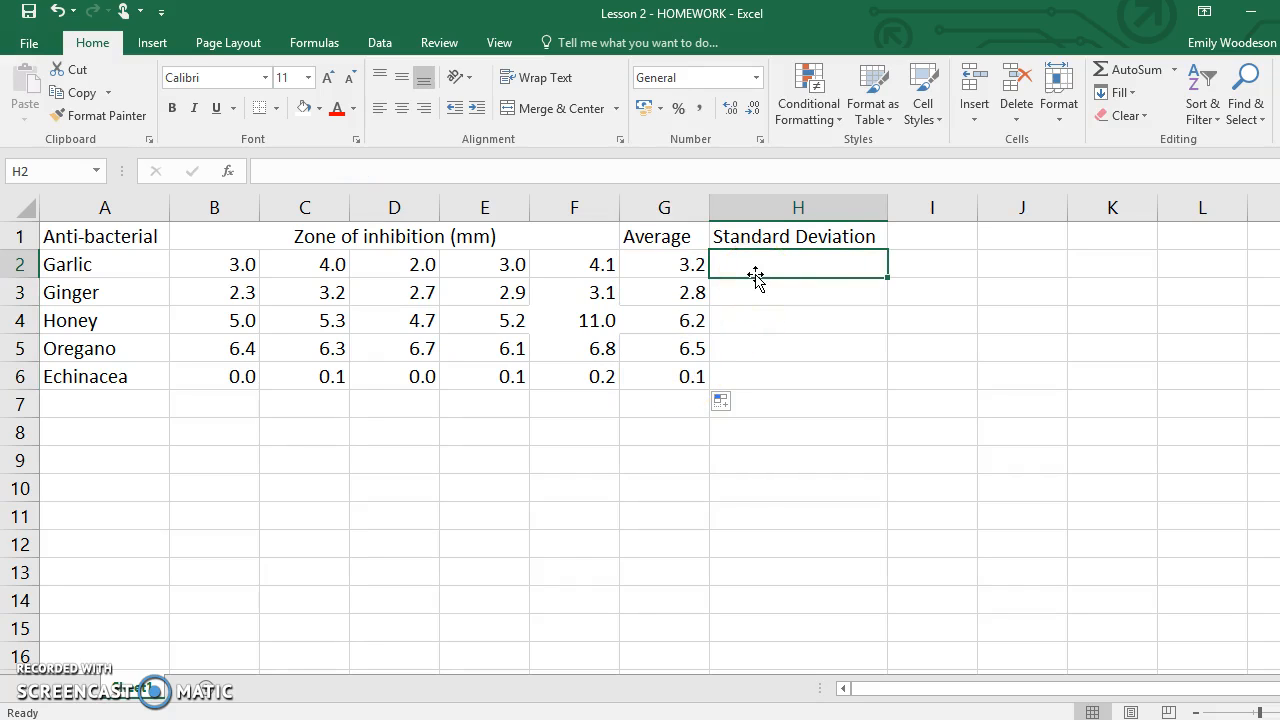
pyautogui.write('=stdev')
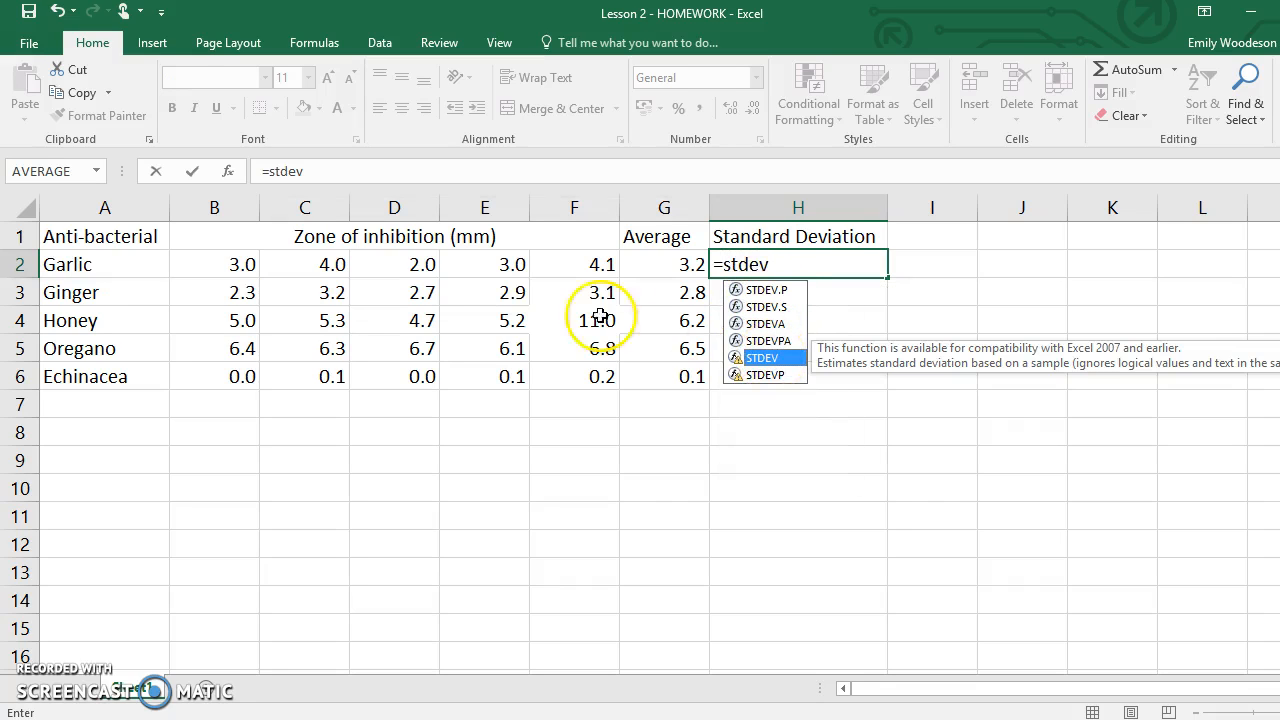
pyautogui.doubleClick(766, 358)
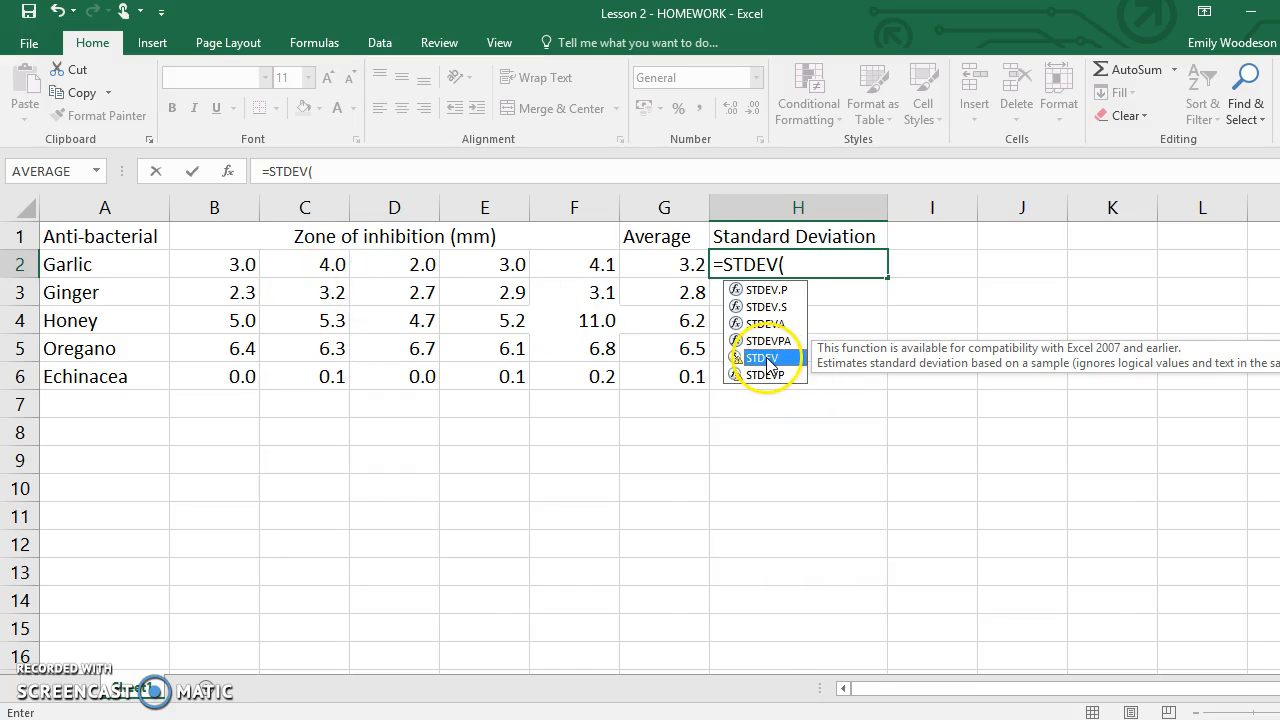
pyautogui.click(255, 268)
pyautogui.moveTo(257, 270); pyautogui.dragTo(534, 267)
pyautogui.press('Return')
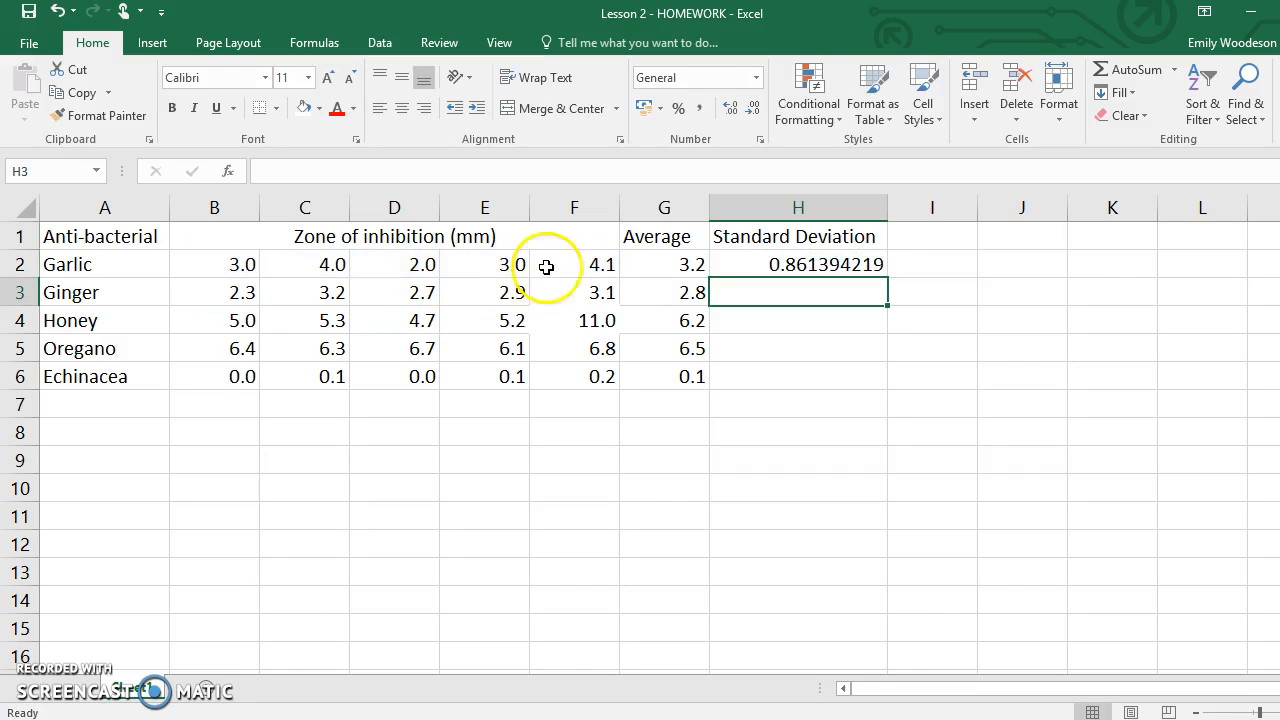
# Copy the standard deviation formula from H2 down through H6 and format H2:H6 to three decimal places
pyautogui.click(752, 267)
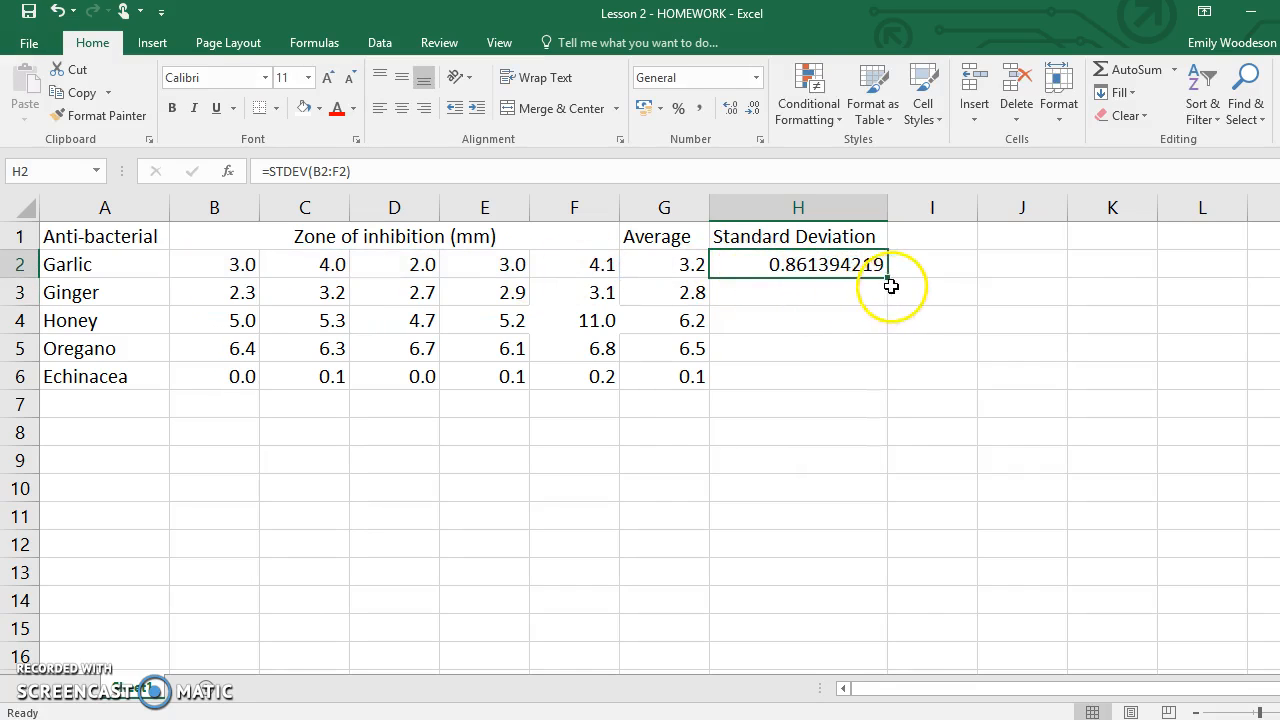
pyautogui.moveTo(887, 278); pyautogui.dragTo(887, 383)
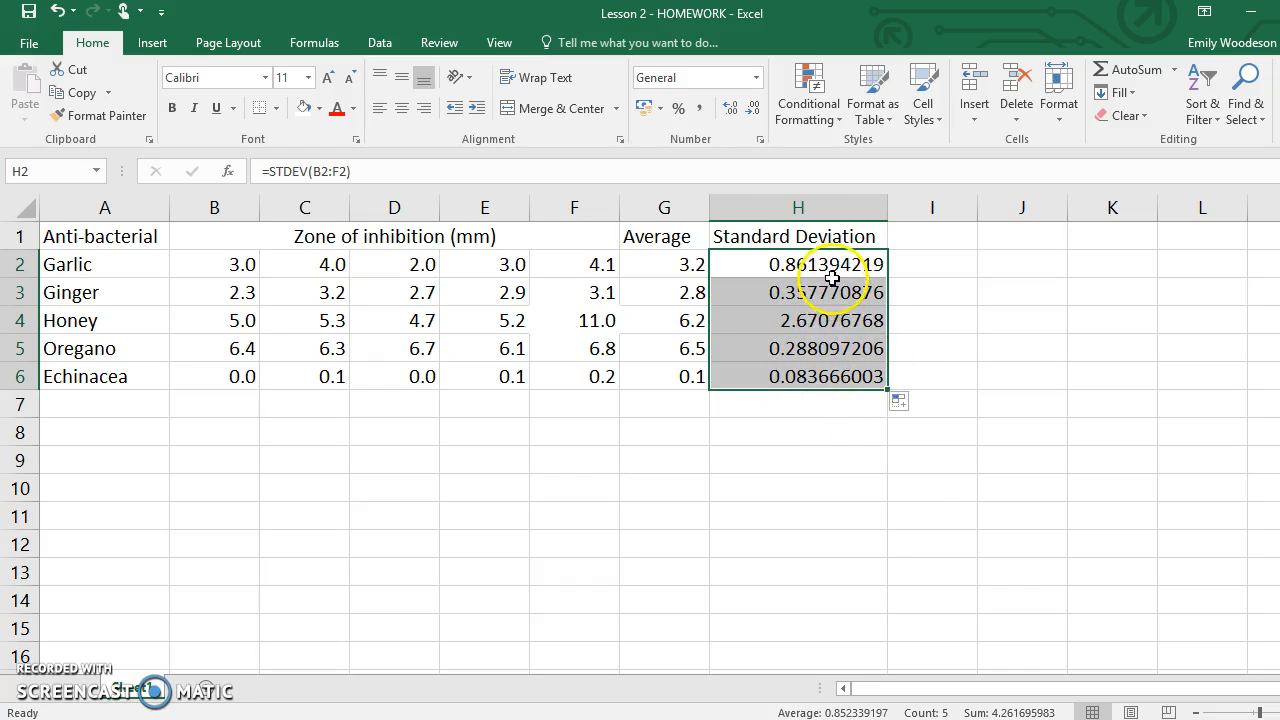
pyautogui.click(753, 108)
pyautogui.click(753, 108)
pyautogui.click(753, 108)
pyautogui.click(753, 108)
pyautogui.click(753, 108)
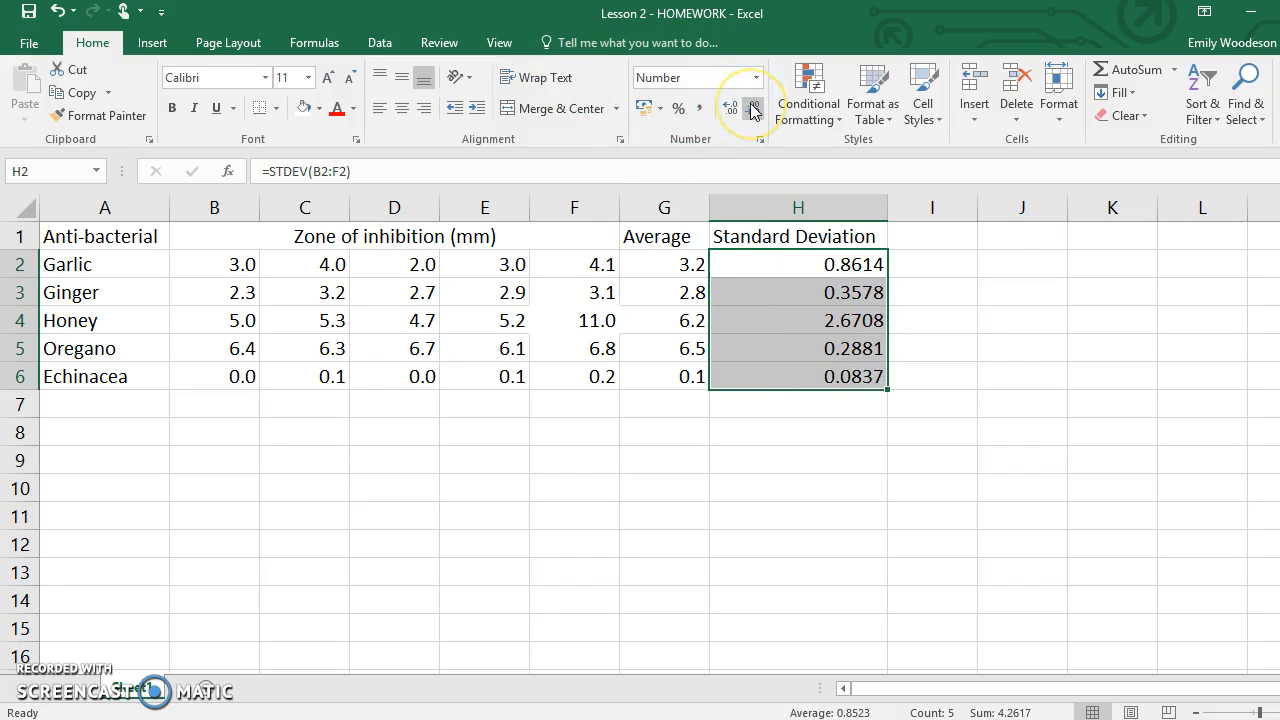
pyautogui.click(753, 108)
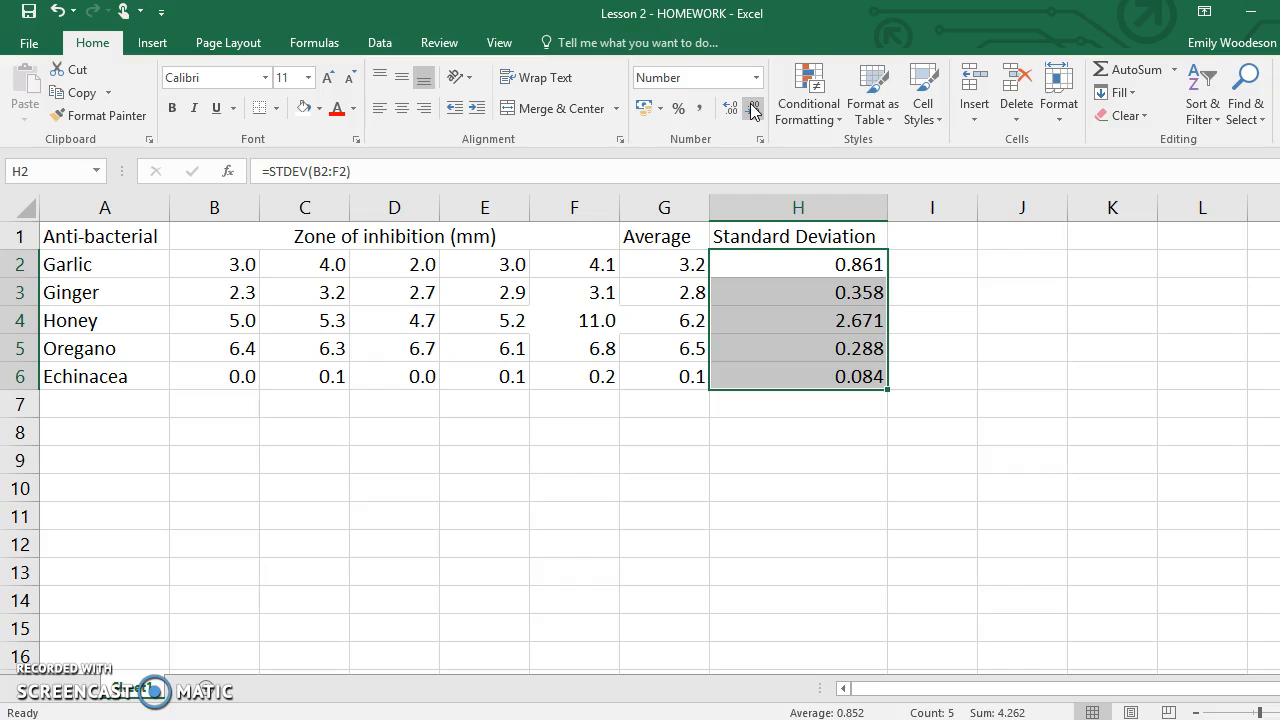
# Apply all borders to the table range A1:H6
pyautogui.click(660, 267)
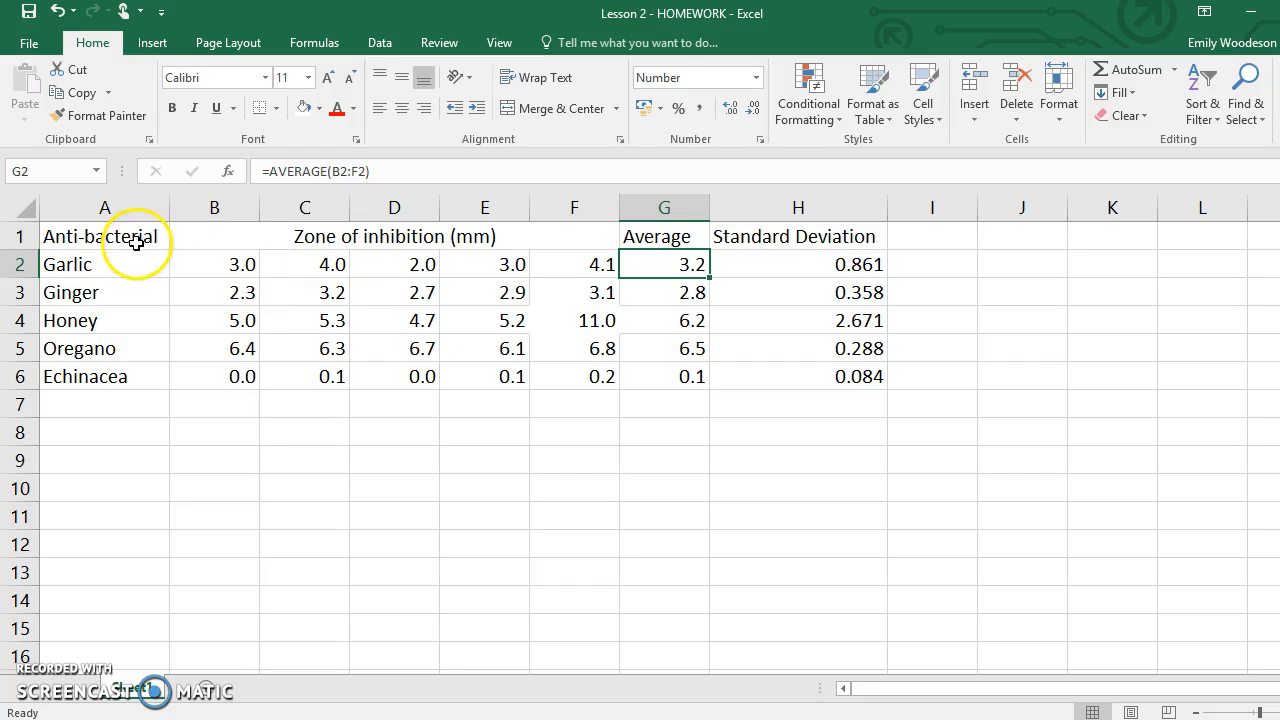
pyautogui.moveTo(134, 236); pyautogui.dragTo(772, 379)
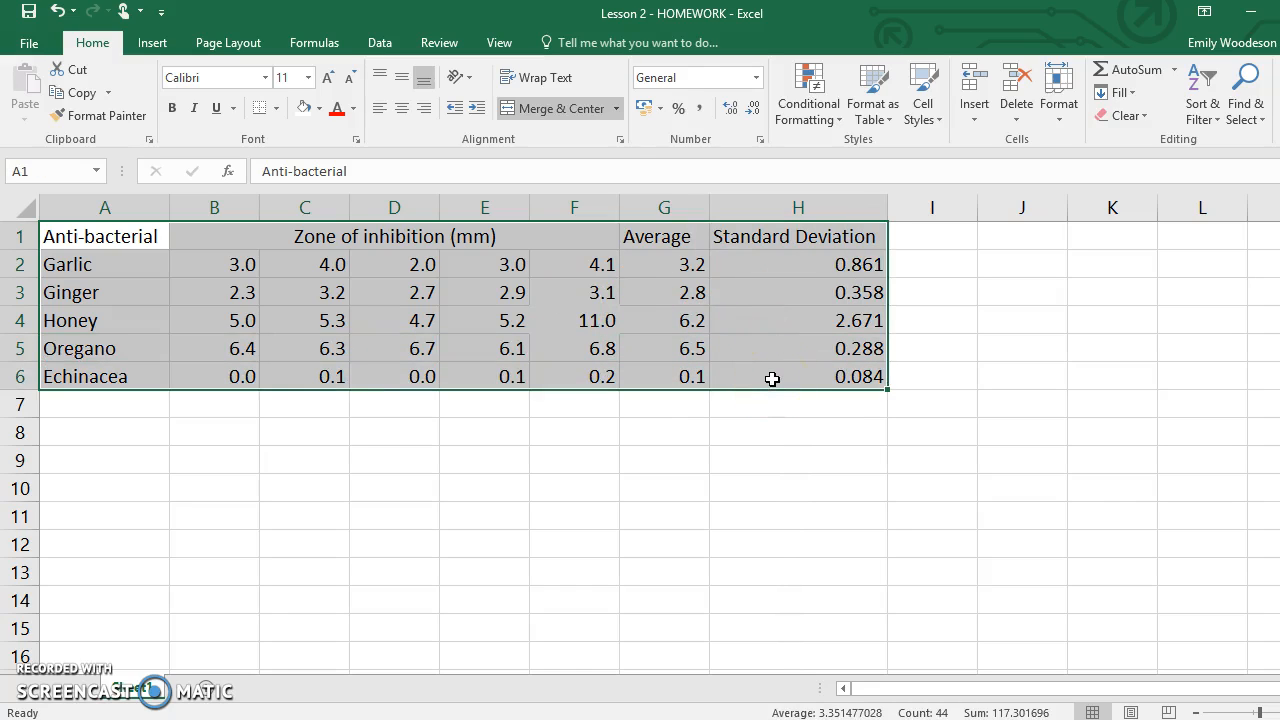
pyautogui.click(278, 108)
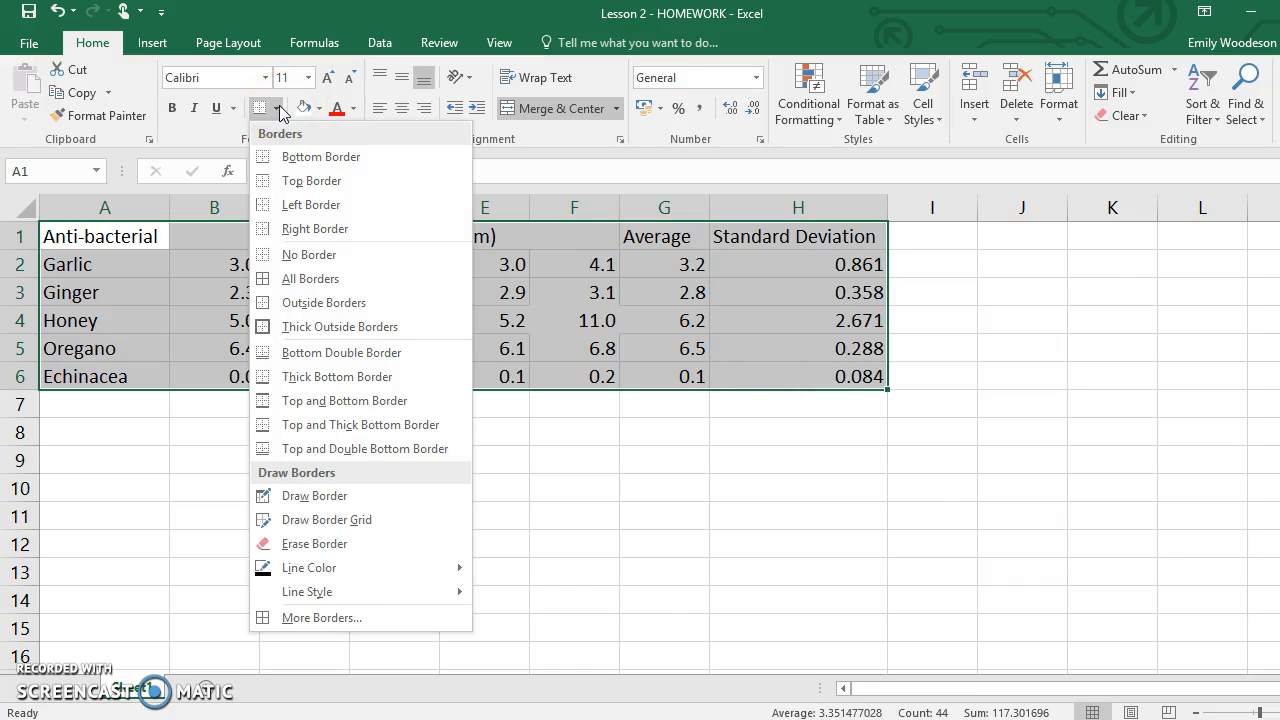
pyautogui.click(298, 279)
pyautogui.click(386, 460)
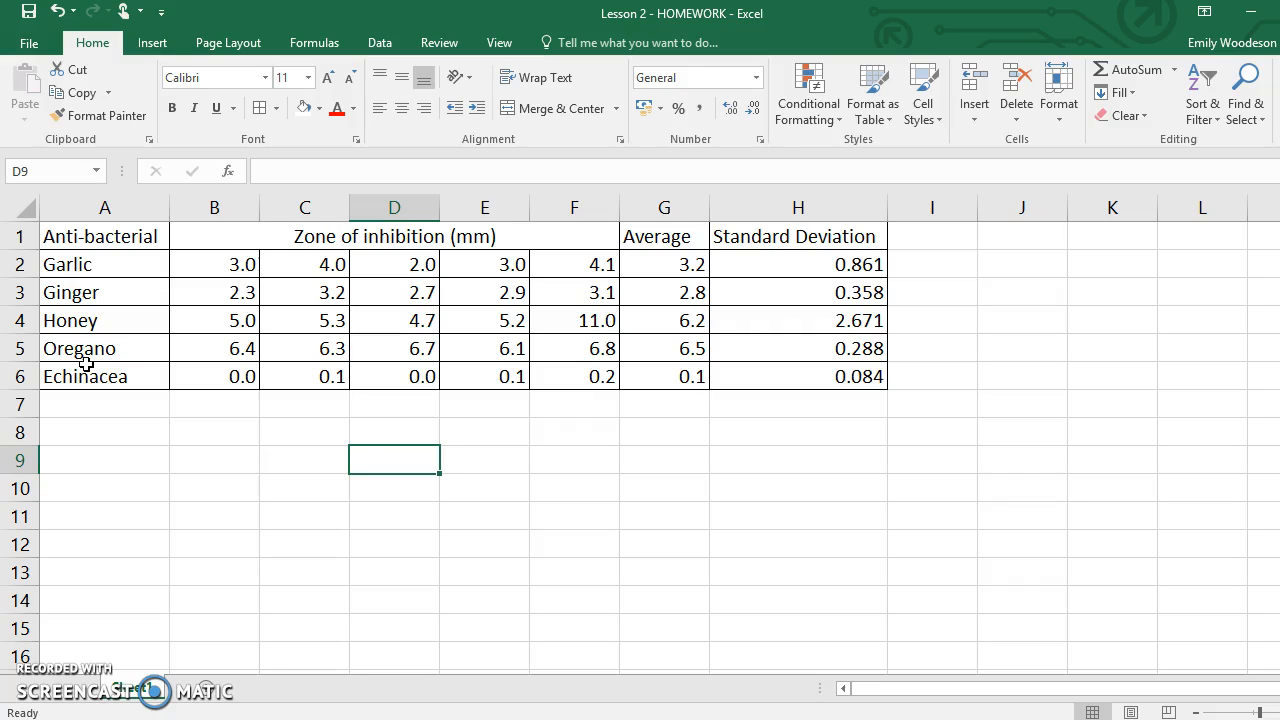
# Insert a 2-D clustered column chart from the substance names in A2:A6 and the averages in G2:G6
pyautogui.click(105, 261)
pyautogui.moveTo(106, 261); pyautogui.dragTo(109, 370)
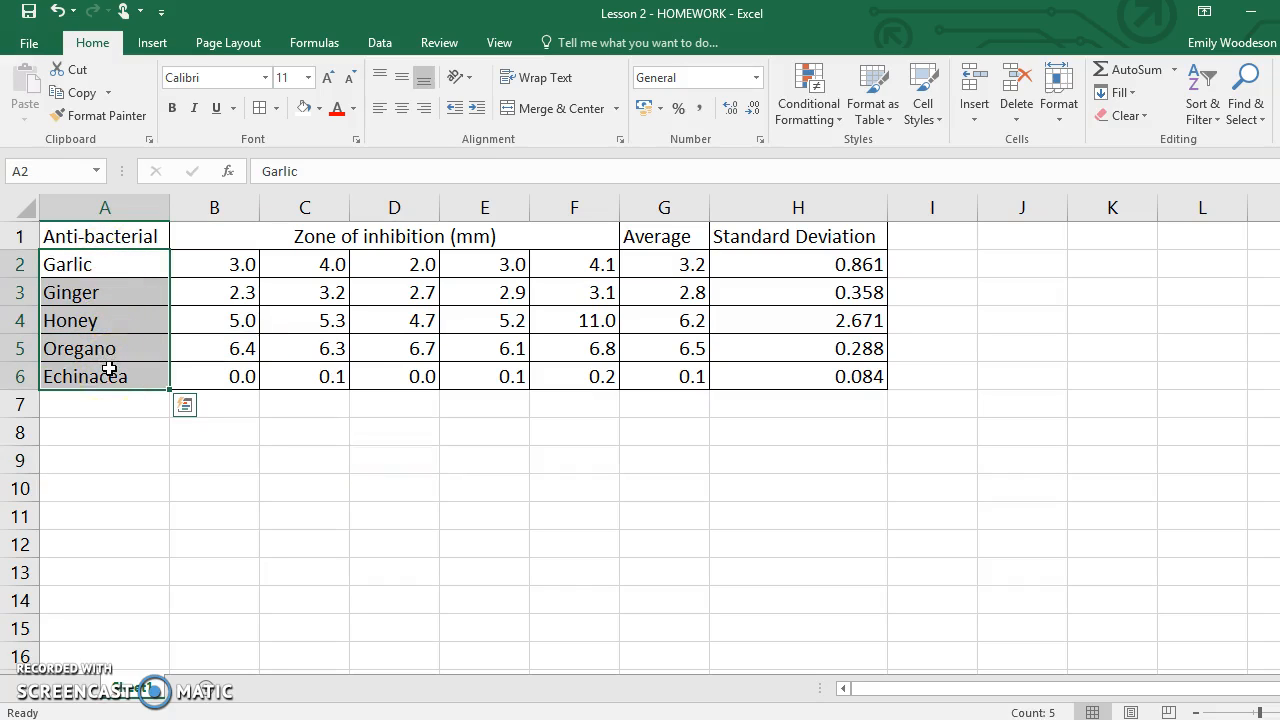
pyautogui.click(417, 464)
pyautogui.moveTo(679, 263); pyautogui.dragTo(679, 372)
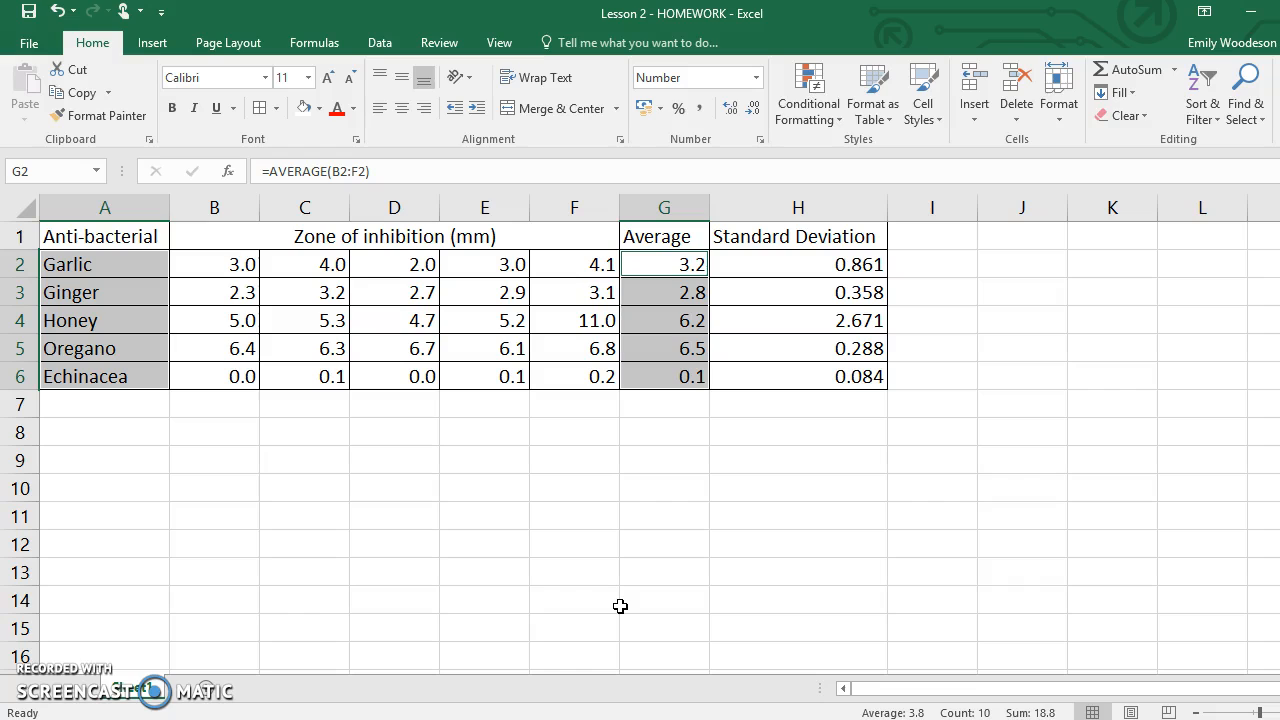
pyautogui.click(153, 44)
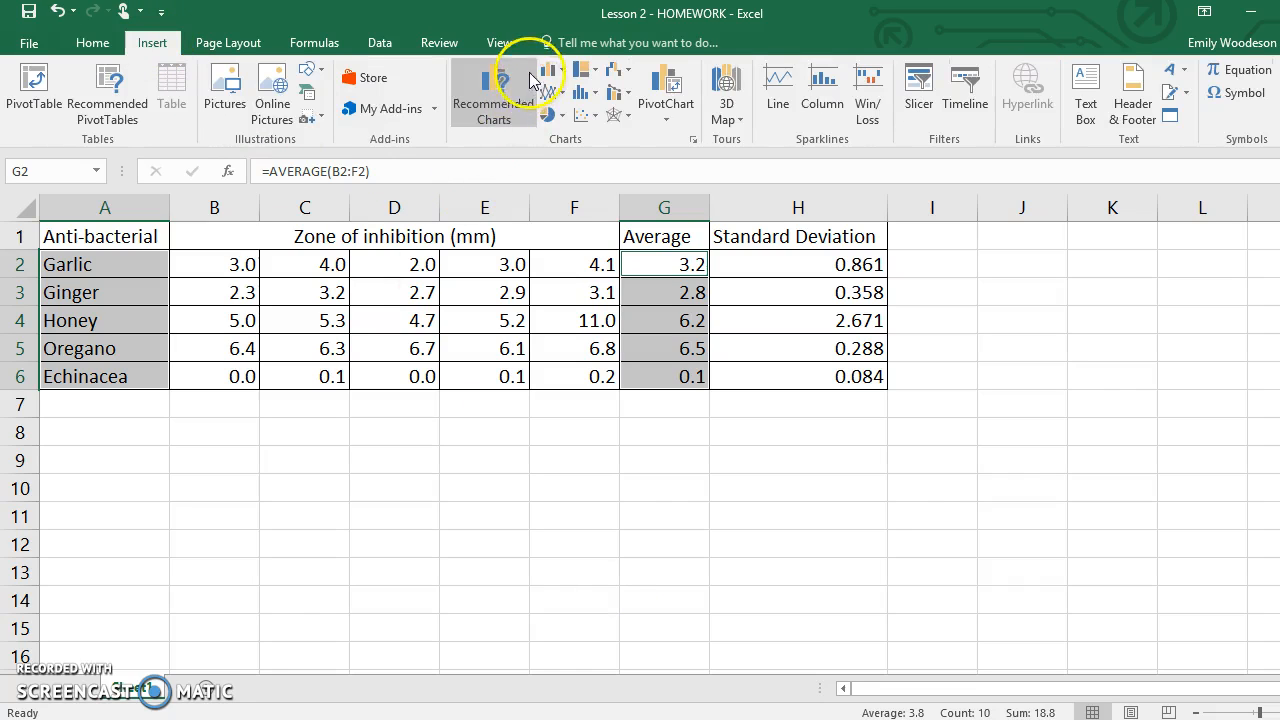
pyautogui.click(562, 76)
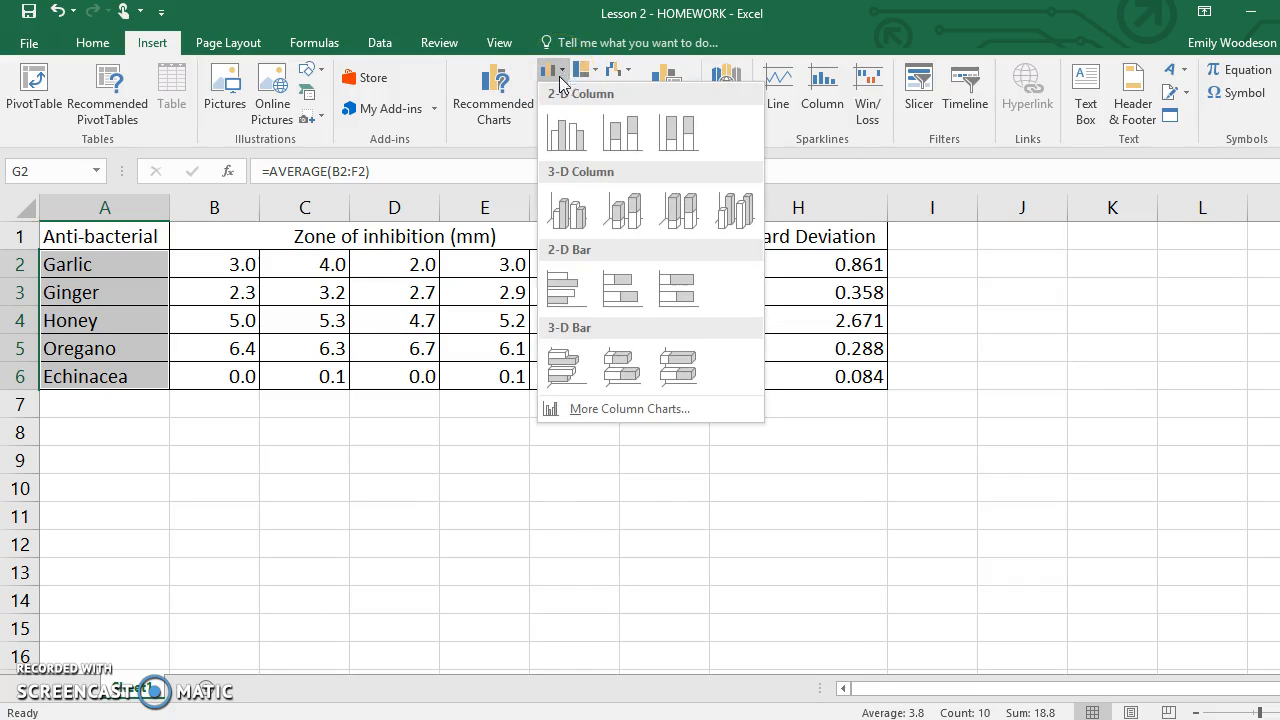
pyautogui.click(560, 138)
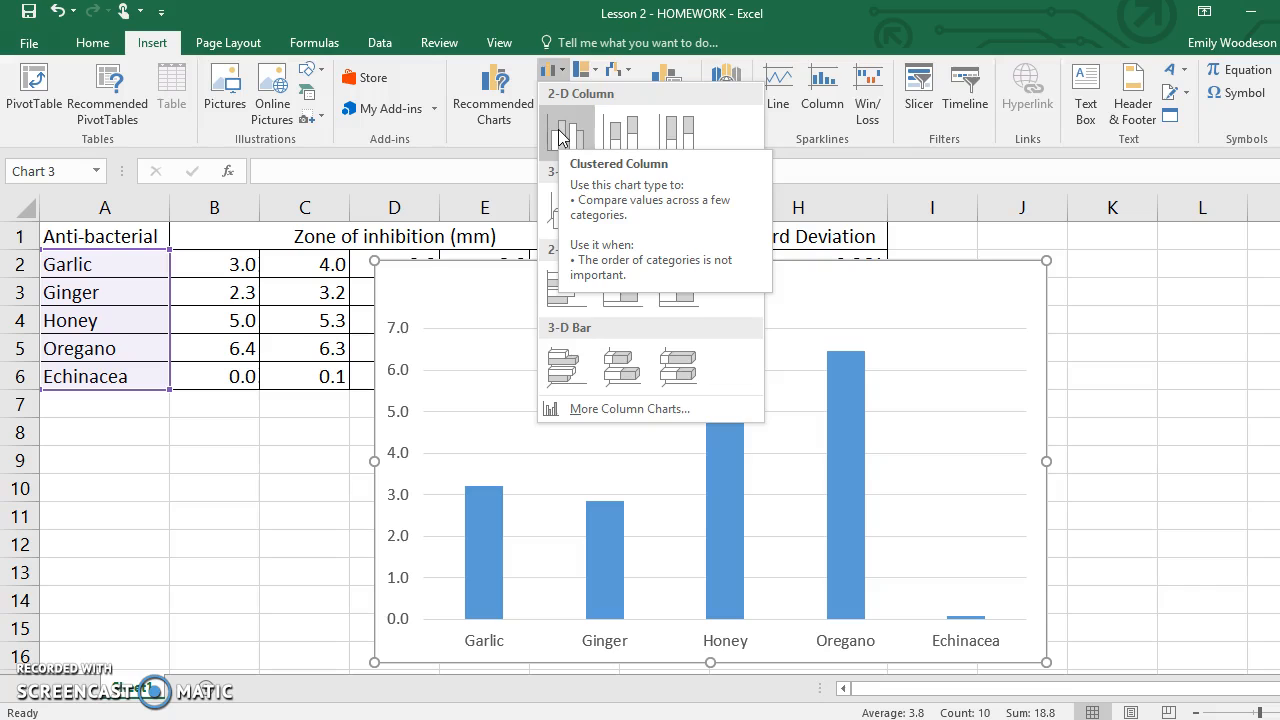
pyautogui.click(560, 138)
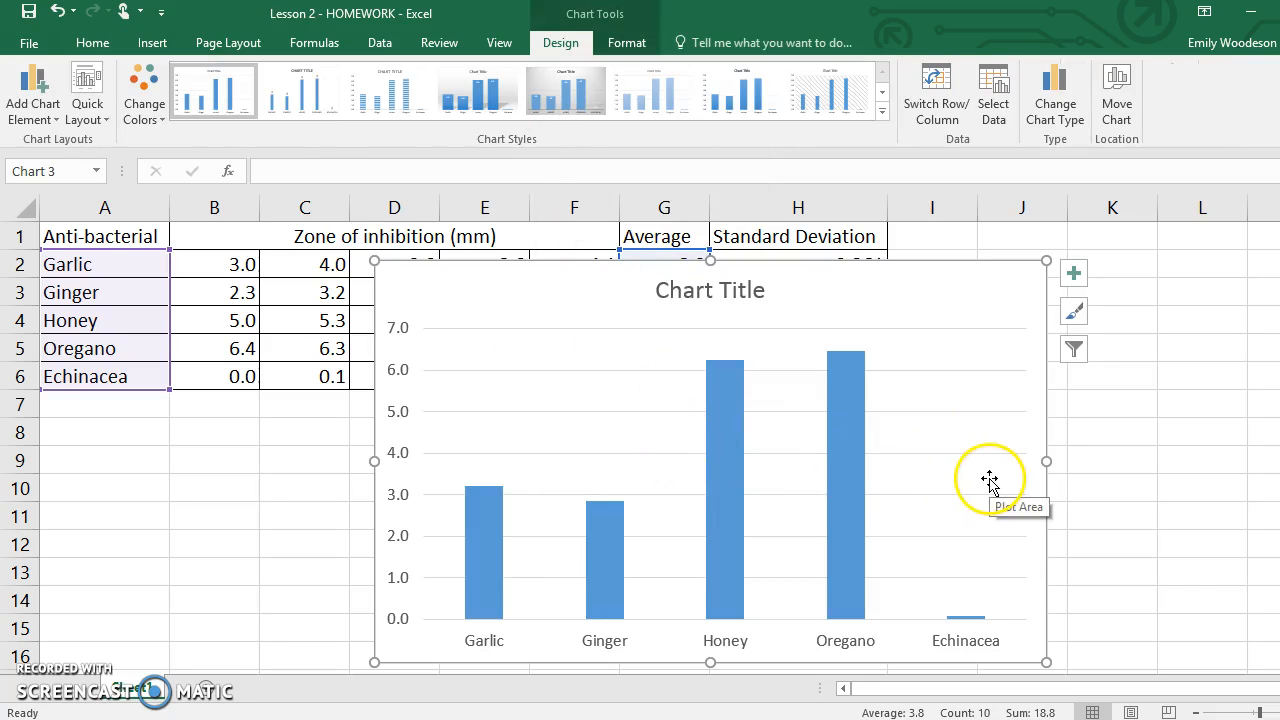
# Move the column chart below the data table so that it starts at about row 14
pyautogui.scroll(-3, 1073, 379)
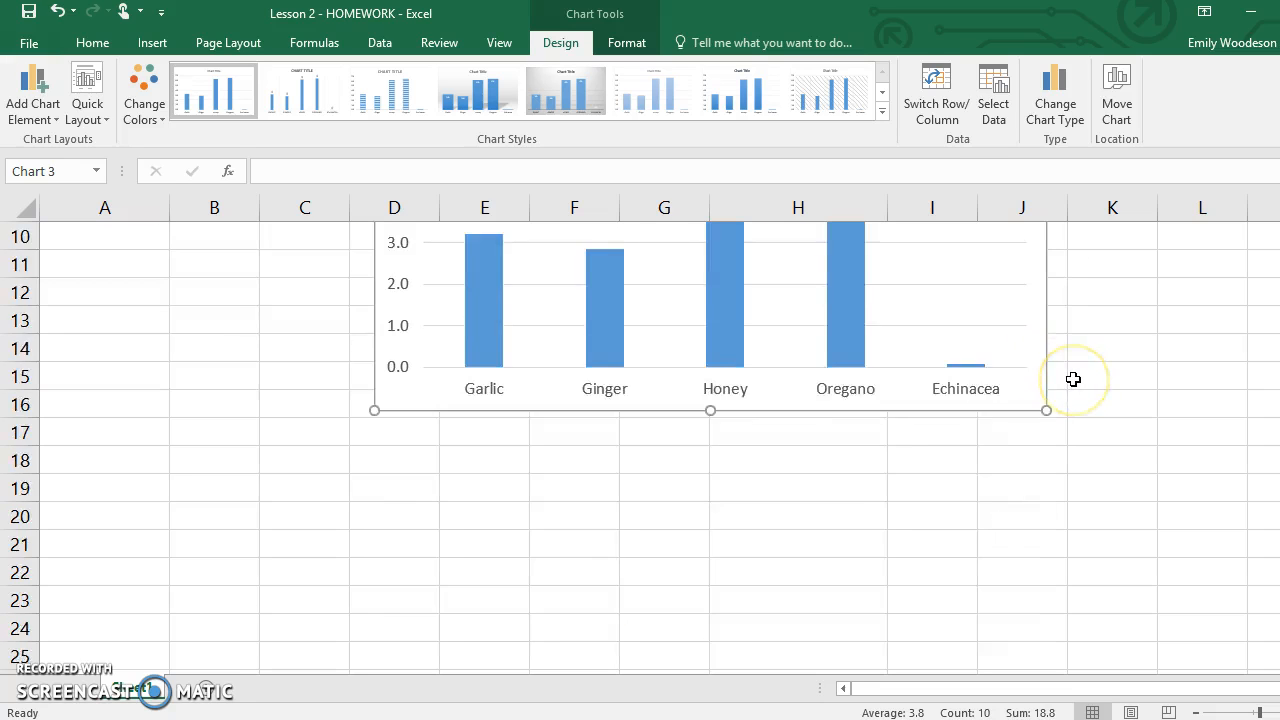
pyautogui.scroll(-1, 1072, 379)
pyautogui.moveTo(974, 441); pyautogui.dragTo(983, 553)
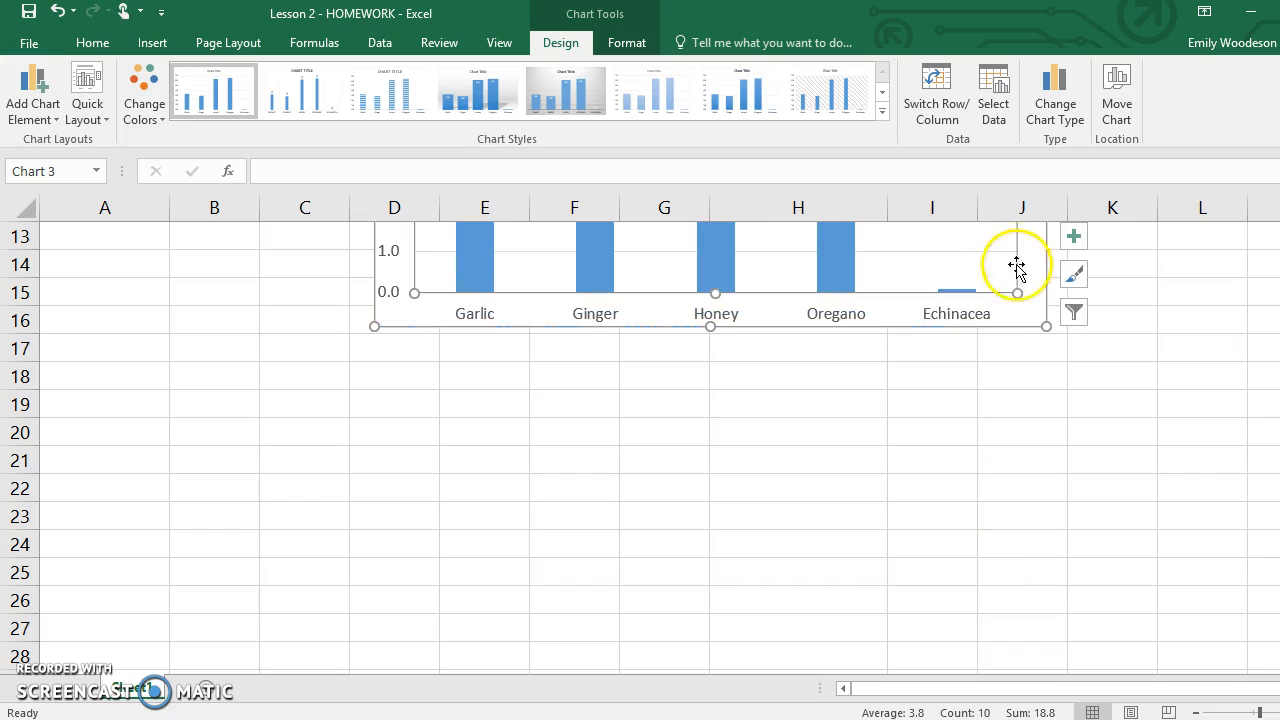
pyautogui.moveTo(1034, 263); pyautogui.dragTo(990, 577)
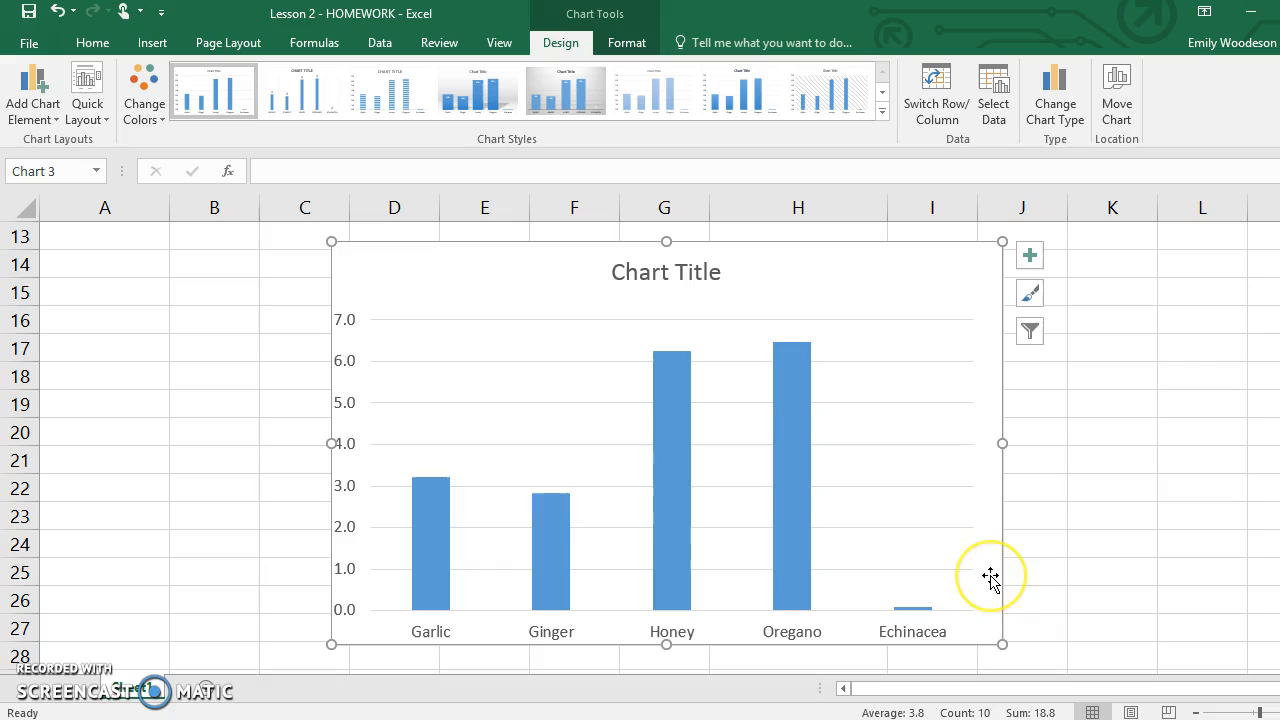
# Set the chart title to "A graph to show how different substances affect the zone of inhibition." and close the formatting pane
pyautogui.click(666, 275)
pyautogui.doubleClick(667, 275)
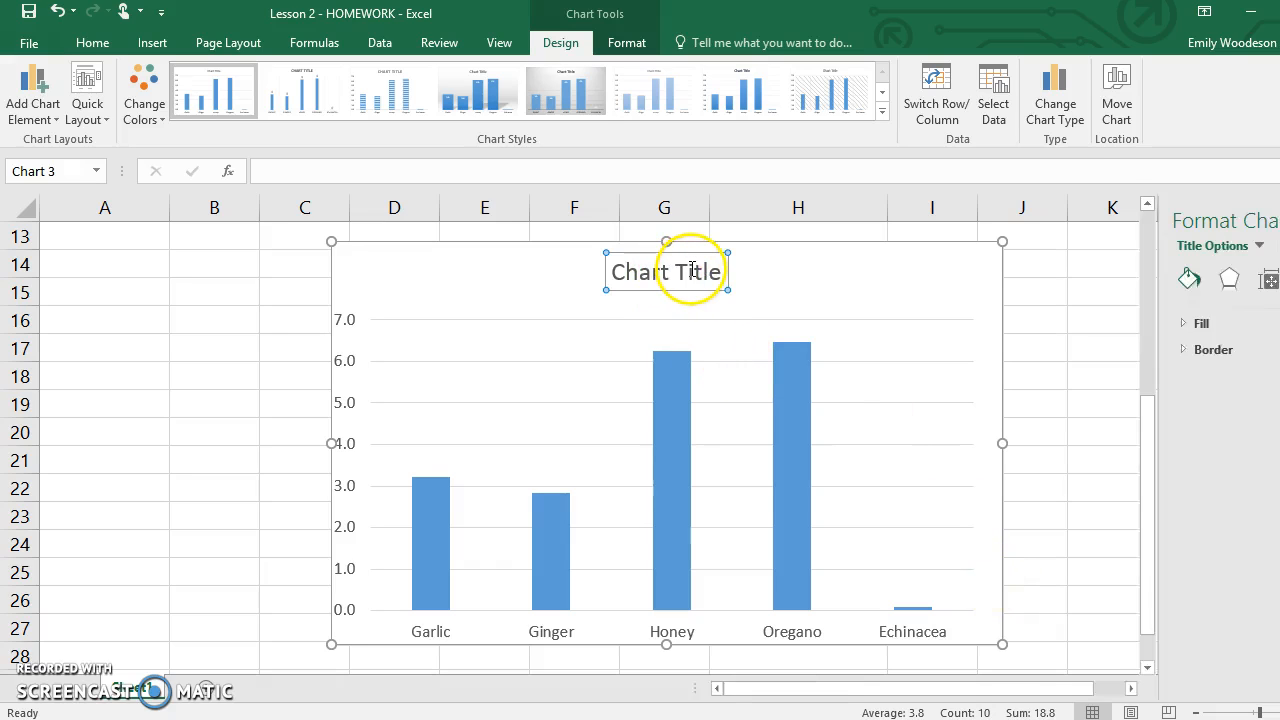
pyautogui.tripleClick(690, 274)
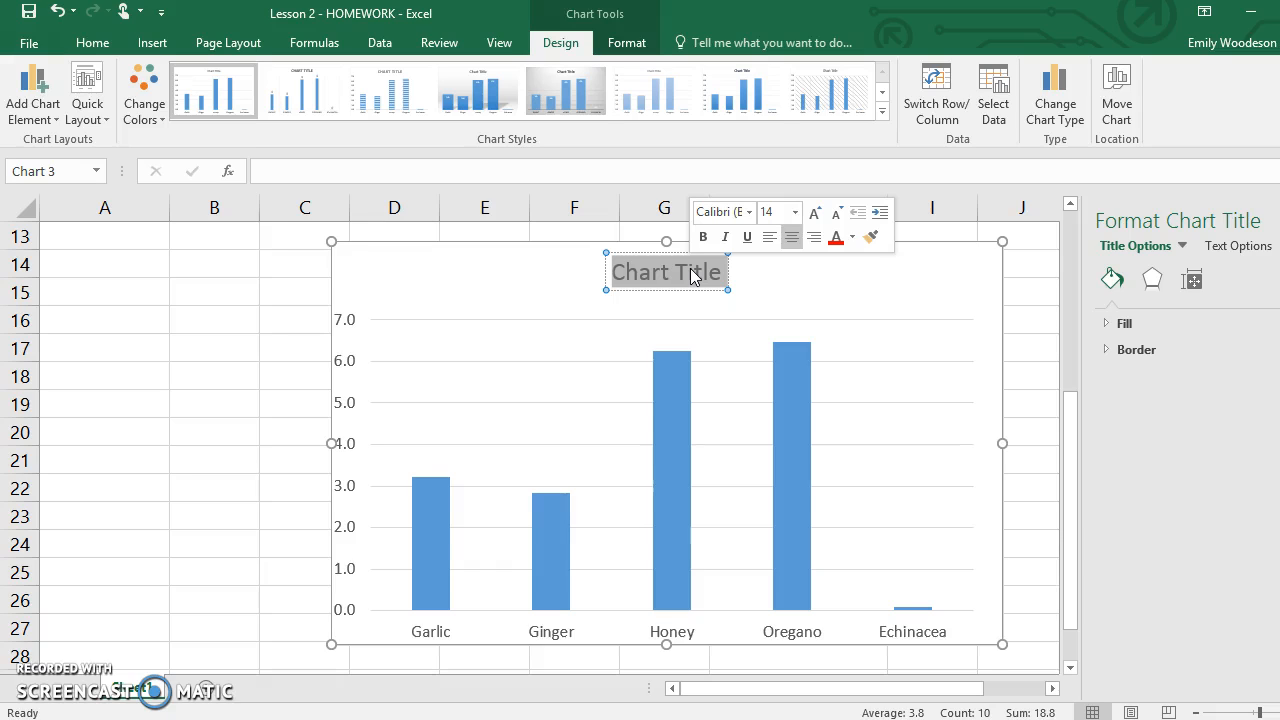
pyautogui.write('A')
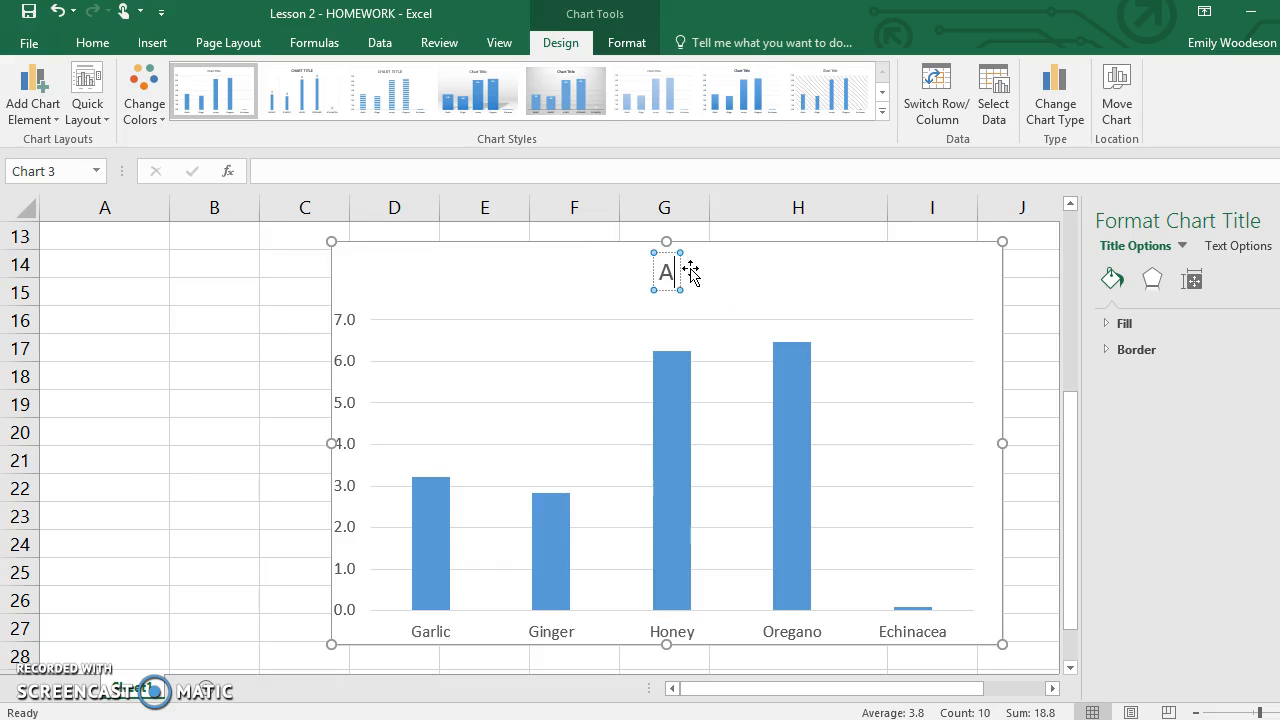
pyautogui.write(' graph to sho')
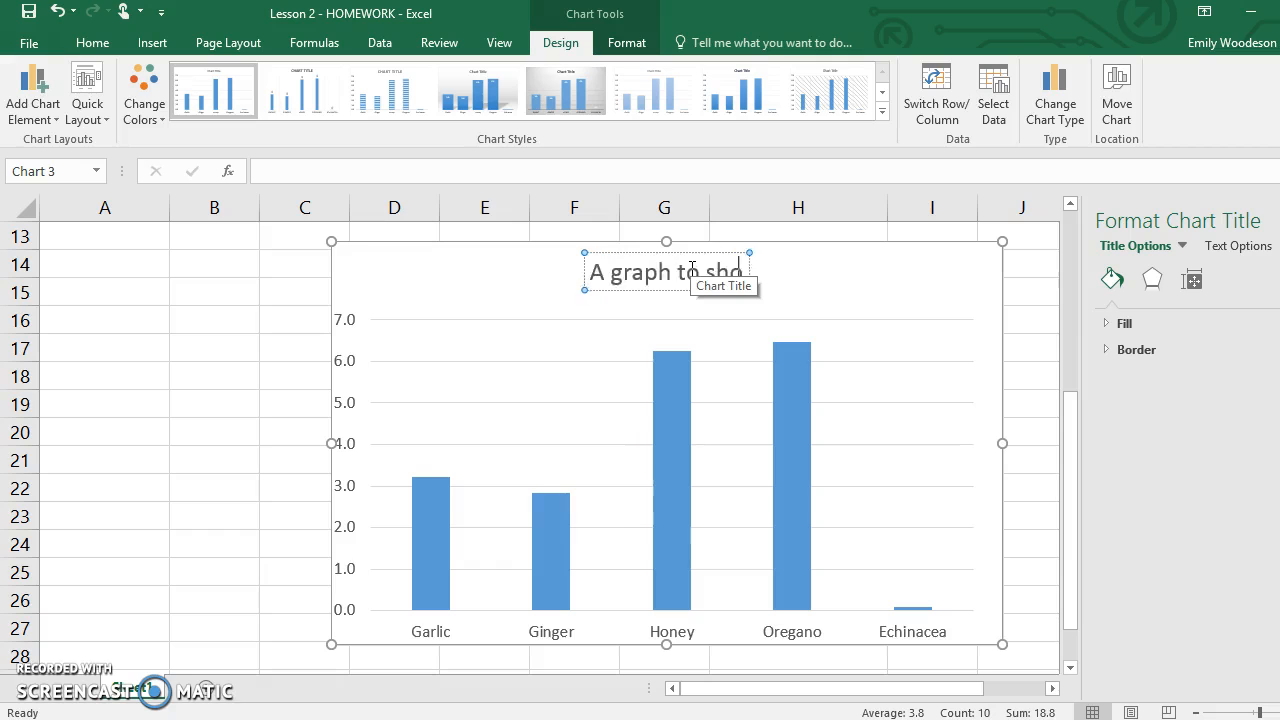
pyautogui.write('w how ')
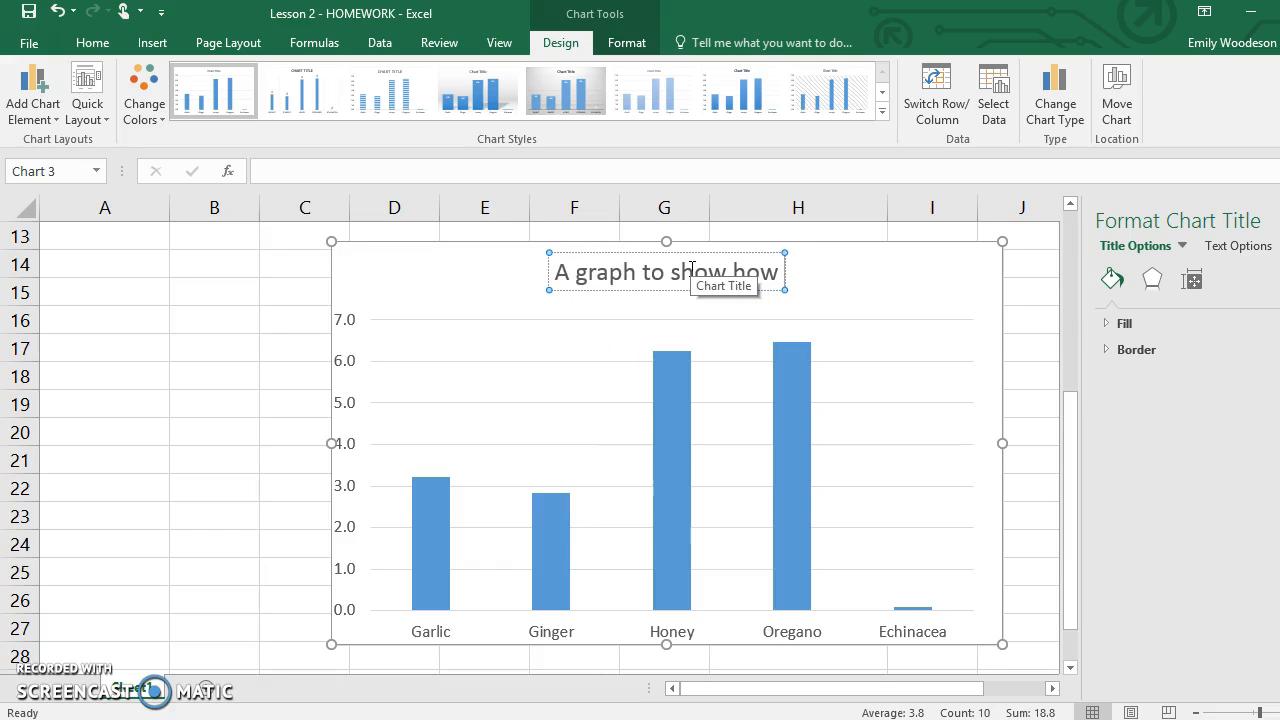
pyautogui.write('differen')
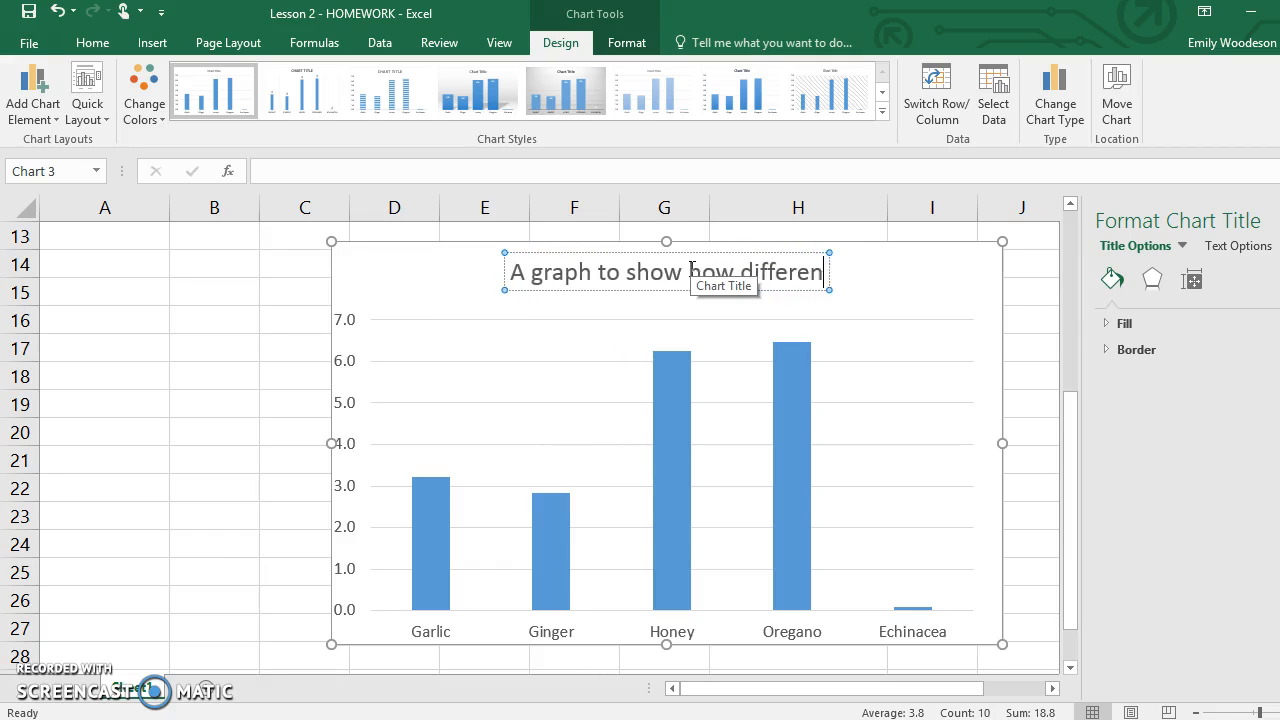
pyautogui.write('t substances af')
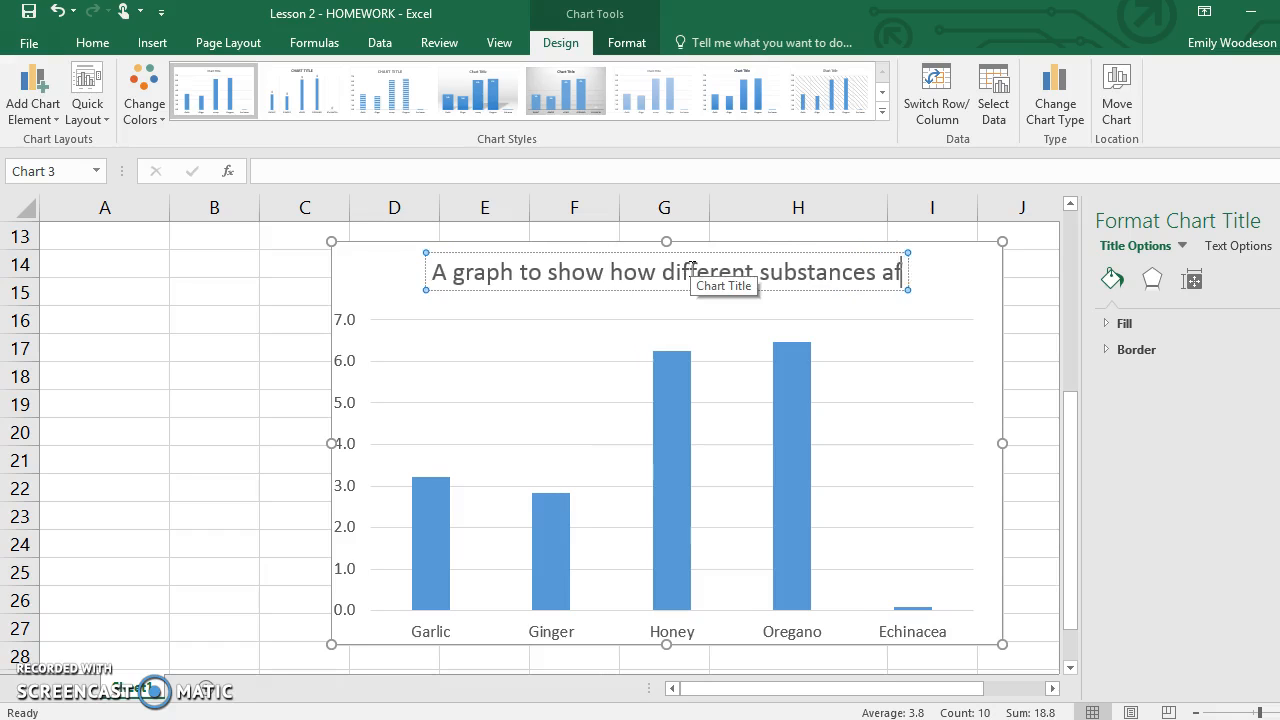
pyautogui.write('fect the zone of')
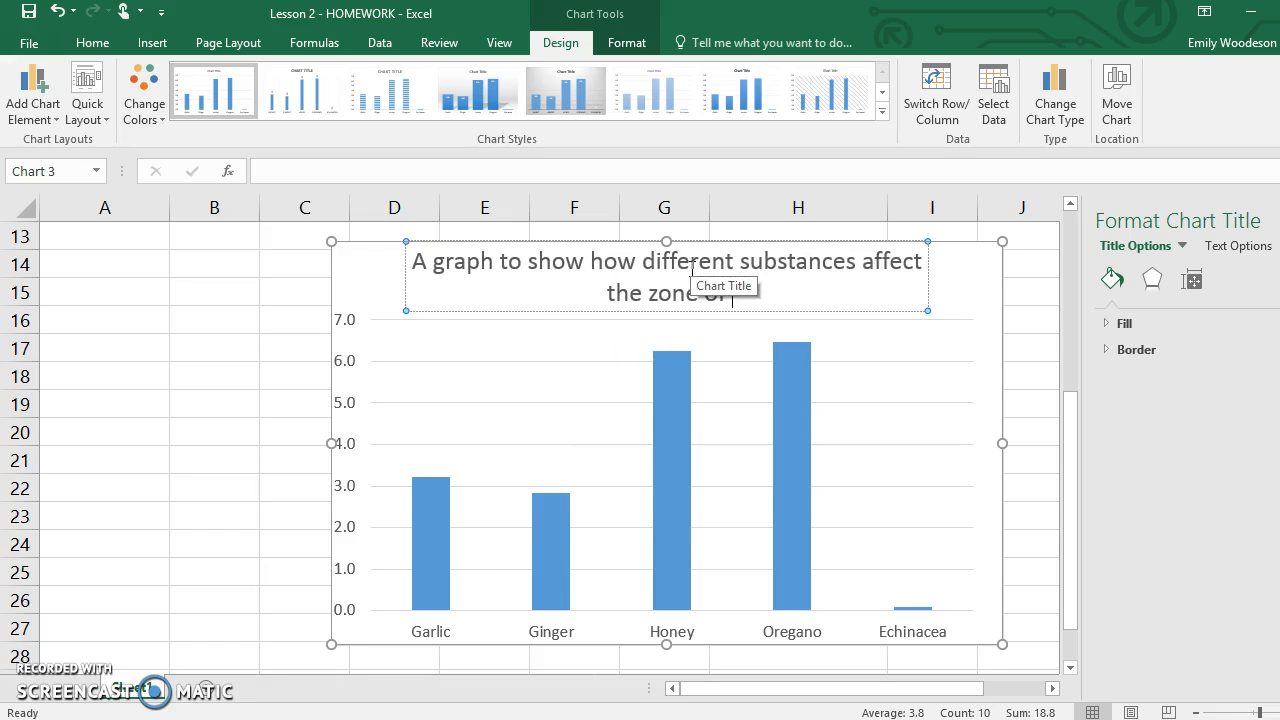
pyautogui.write(' inhibitio')
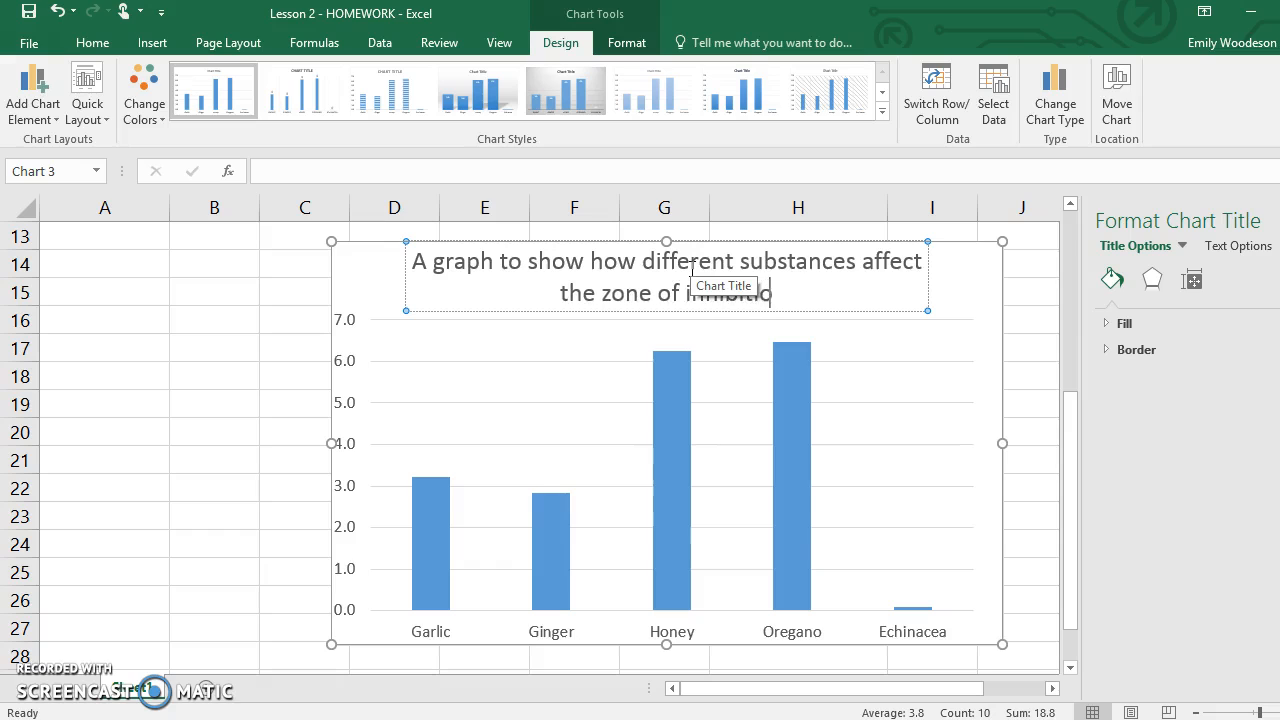
pyautogui.write('n.')
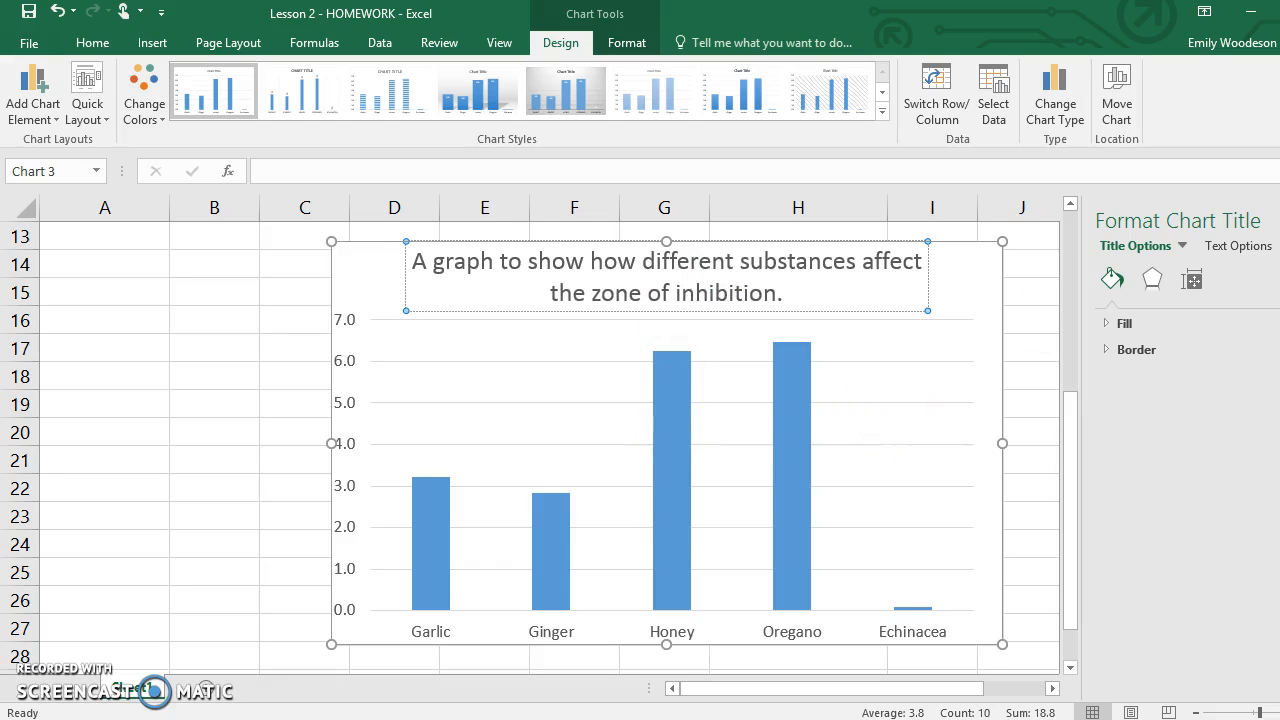
pyautogui.click(1279, 220)
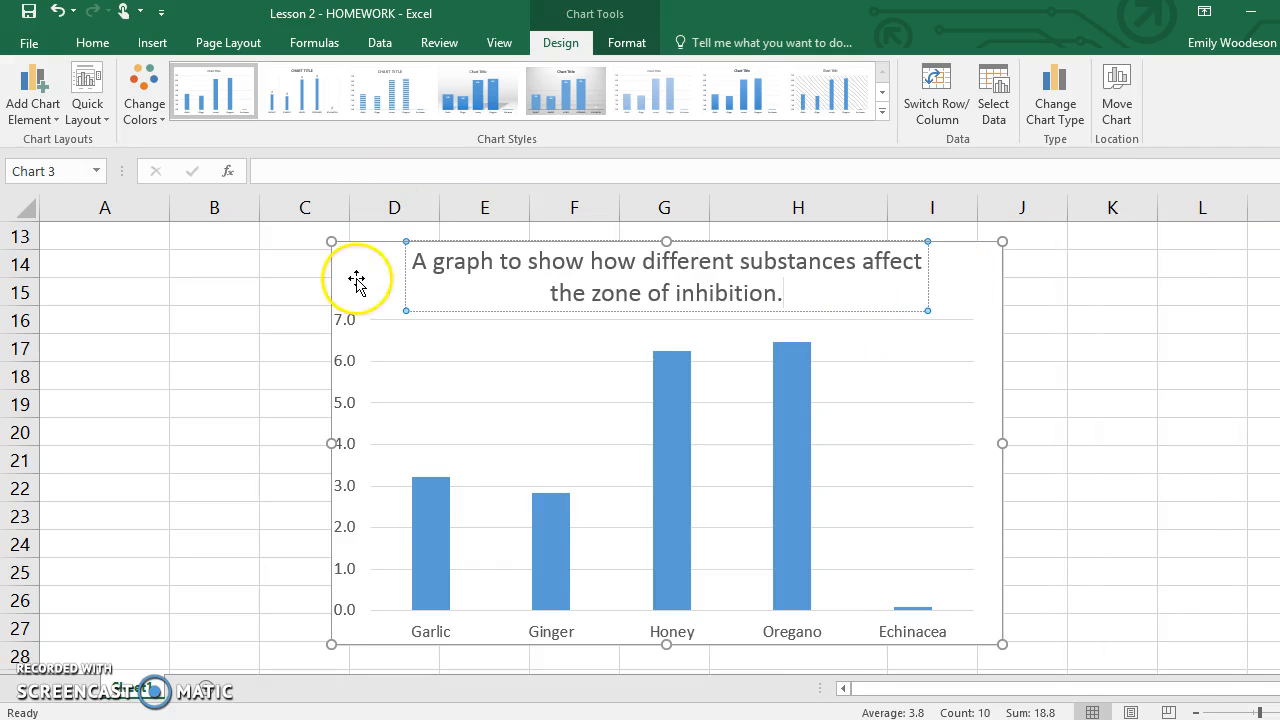
# Add a primary horizontal axis title to the chart and extend the chart's lower edge down to about row 30
pyautogui.click(42, 108)
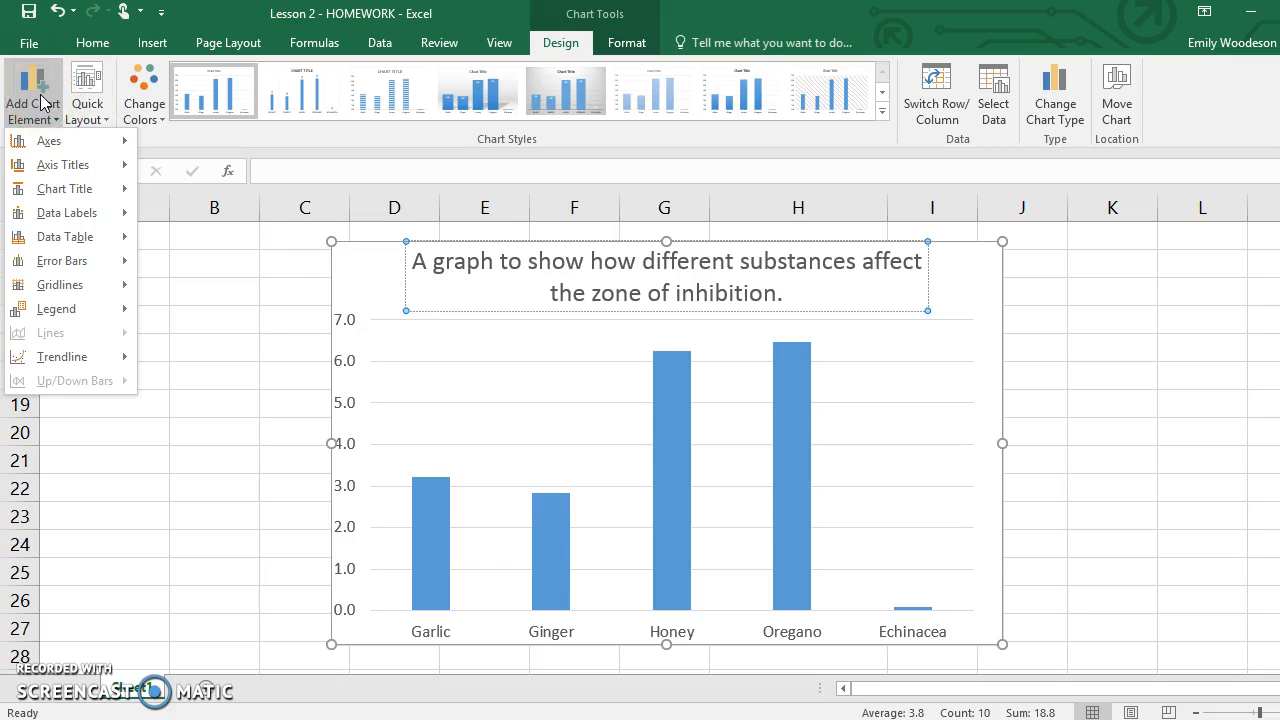
pyautogui.moveTo(55, 165)
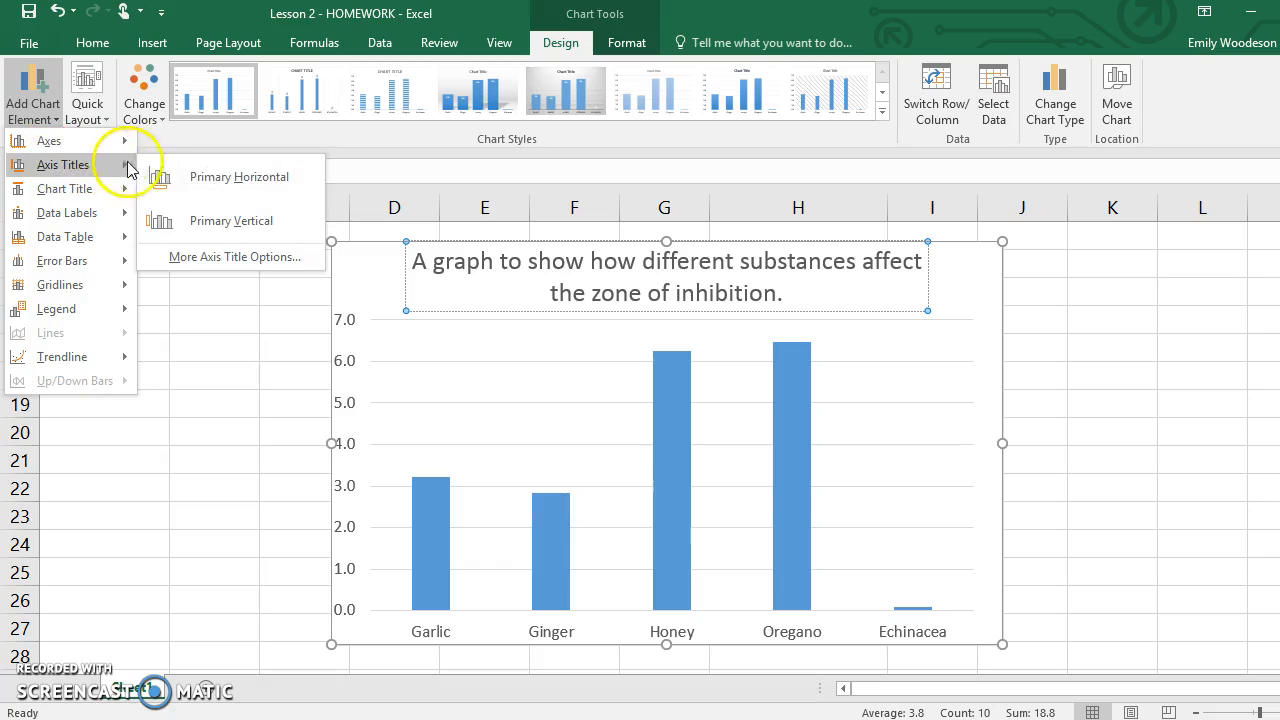
pyautogui.click(221, 177)
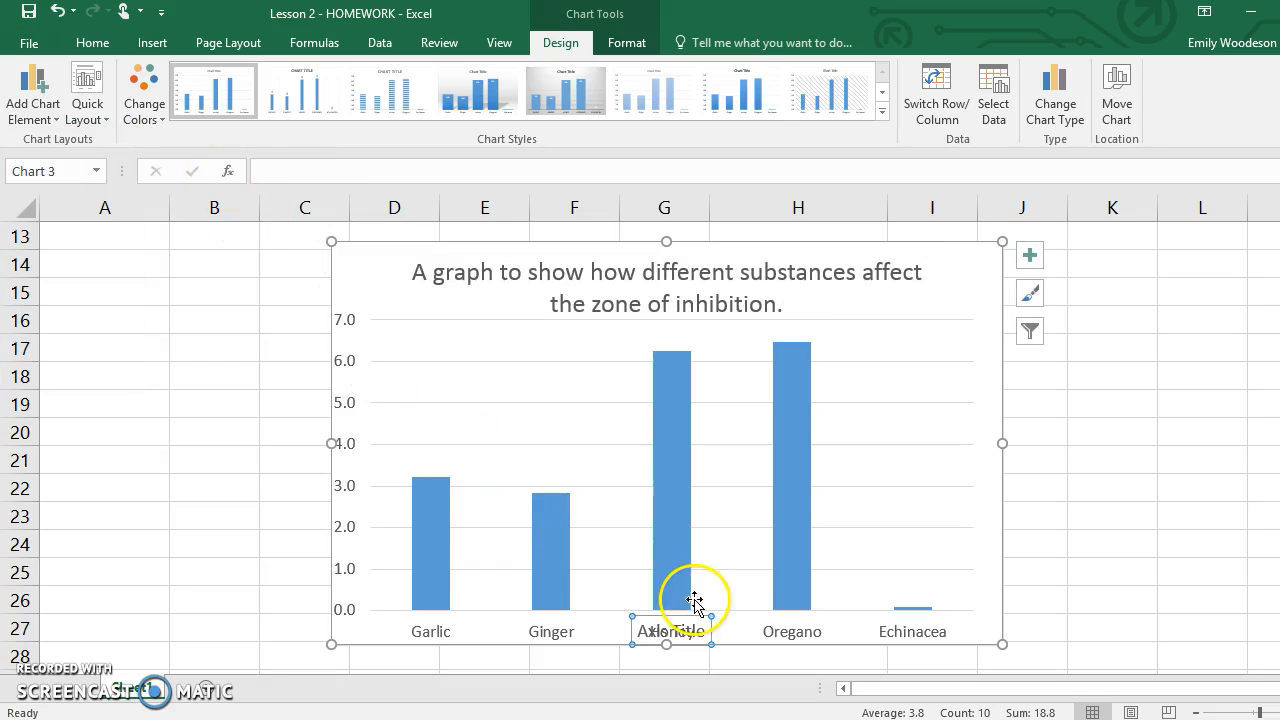
pyautogui.moveTo(666, 645); pyautogui.dragTo(646, 450)
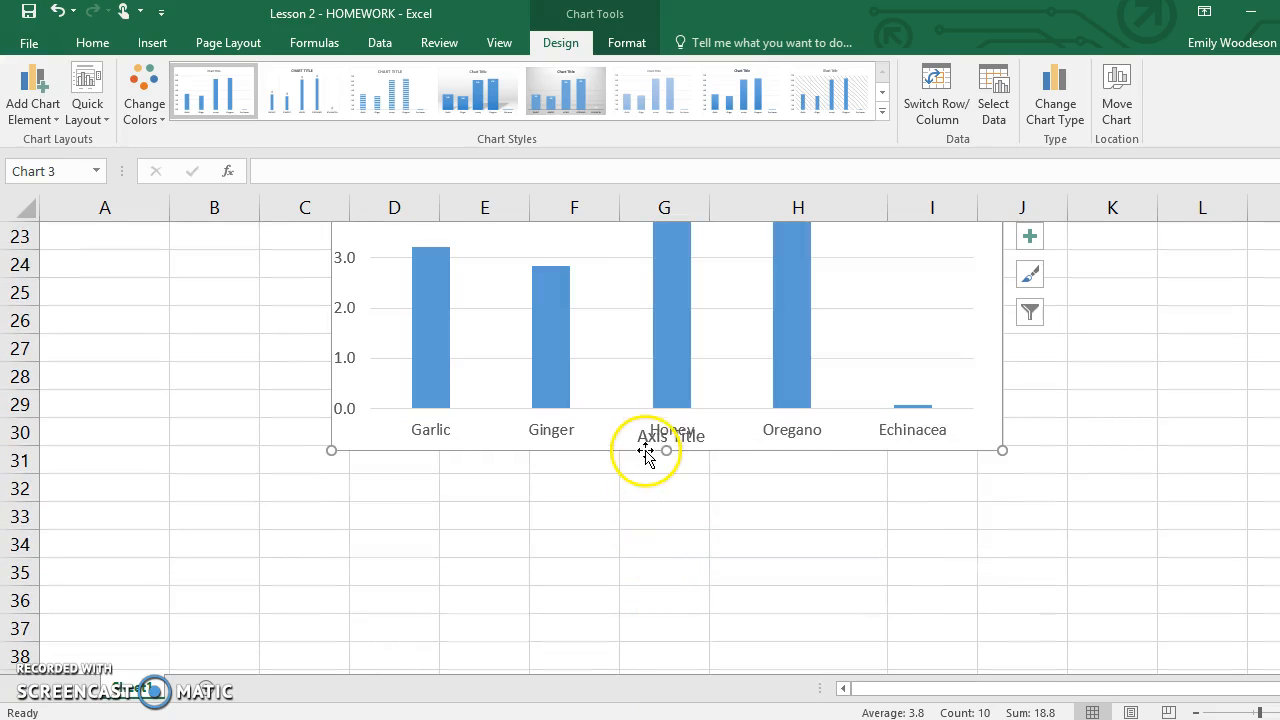
# Change the horizontal axis title text to "Type of antibacterial"
pyautogui.doubleClick(671, 437)
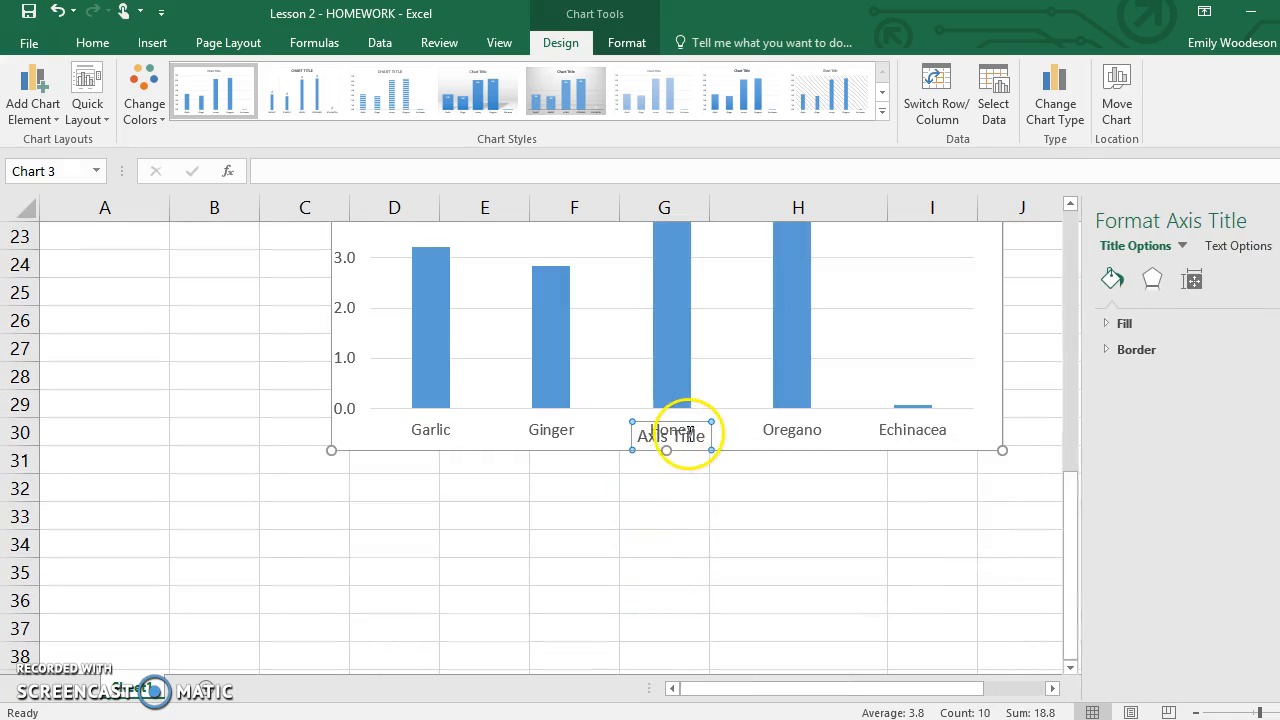
pyautogui.moveTo(706, 436); pyautogui.dragTo(634, 437)
pyautogui.write('Type of an')
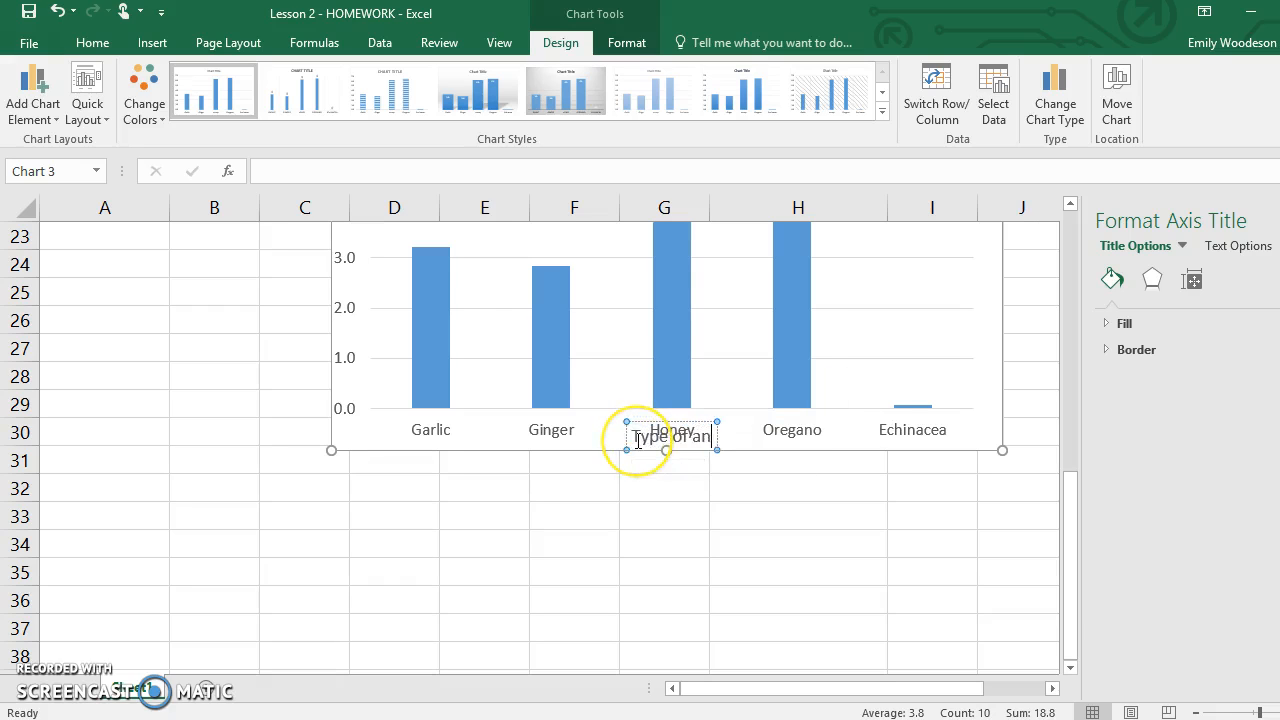
pyautogui.write('tibacterial')
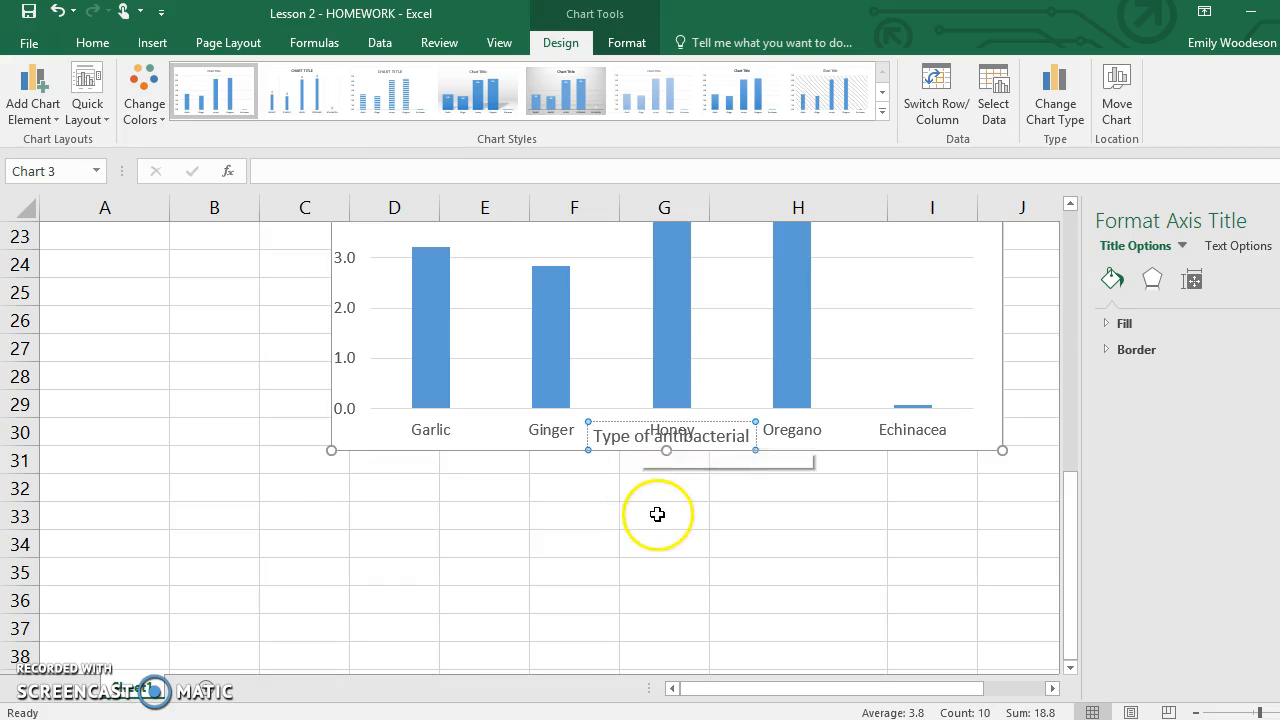
# Add a primary vertical axis title to the column chart
pyautogui.scroll(7, 657, 514)
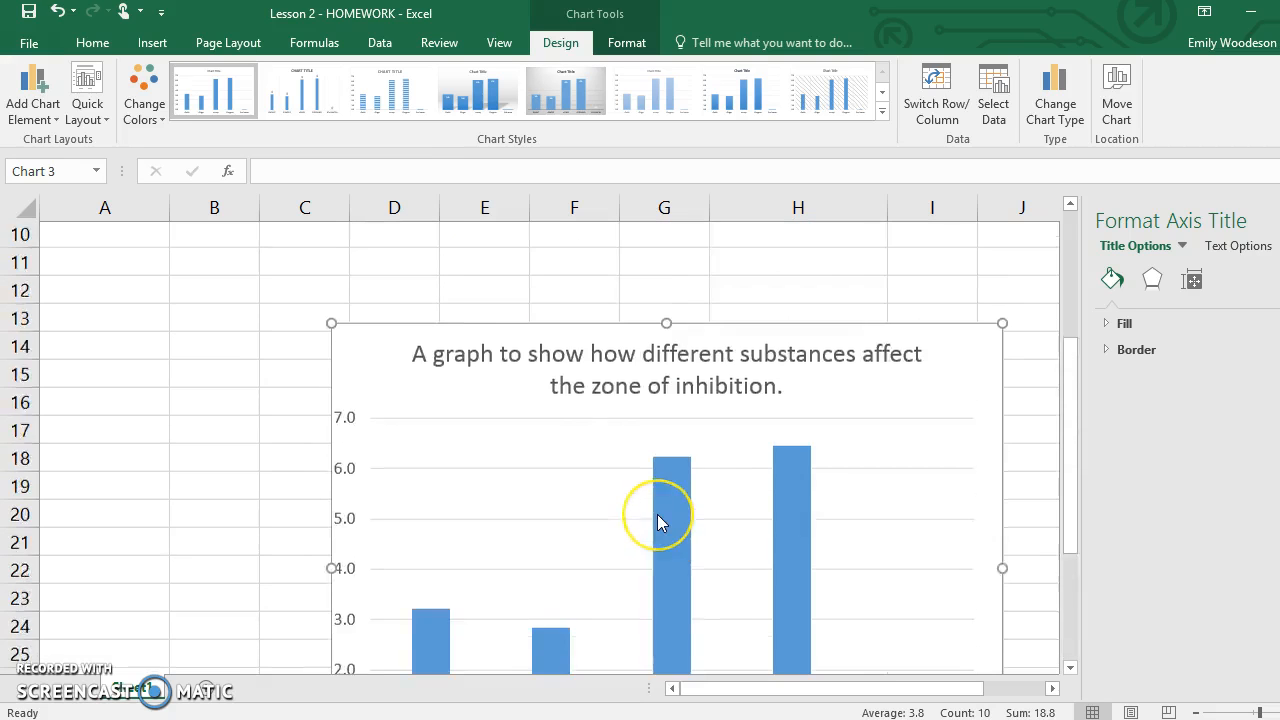
pyautogui.scroll(-3, 657, 514)
pyautogui.scroll(-2, 657, 514)
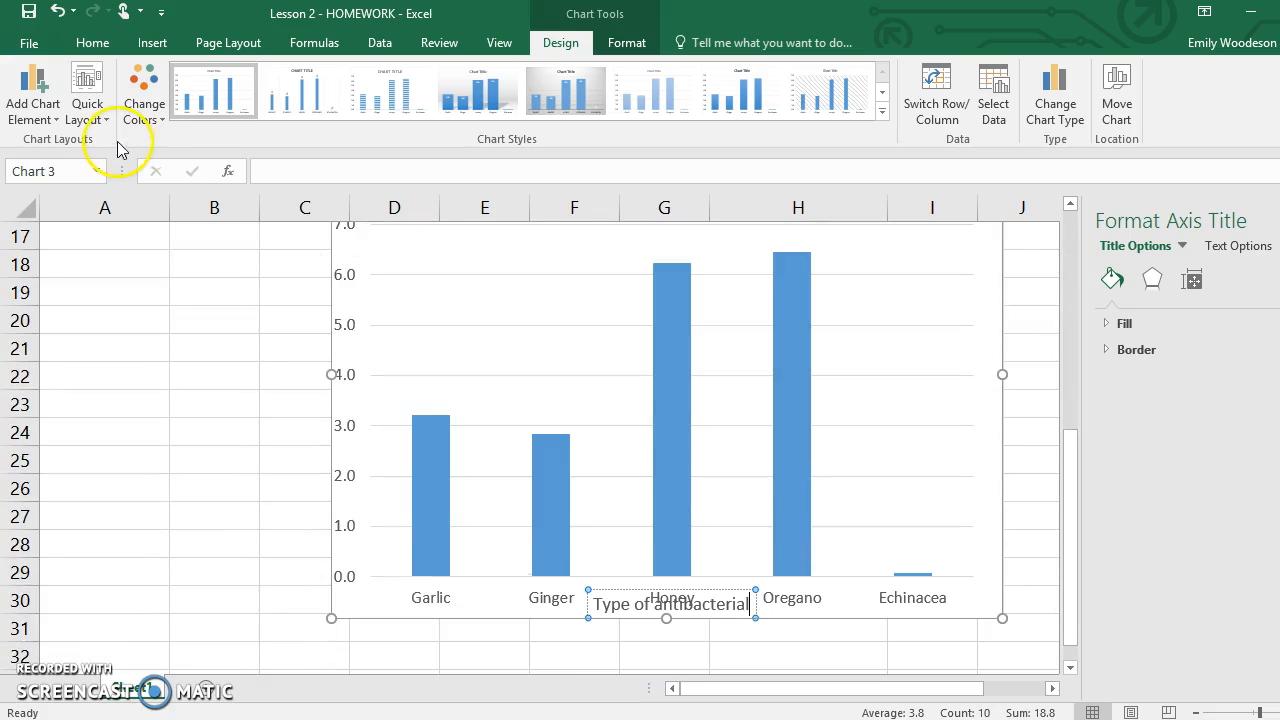
pyautogui.click(48, 115)
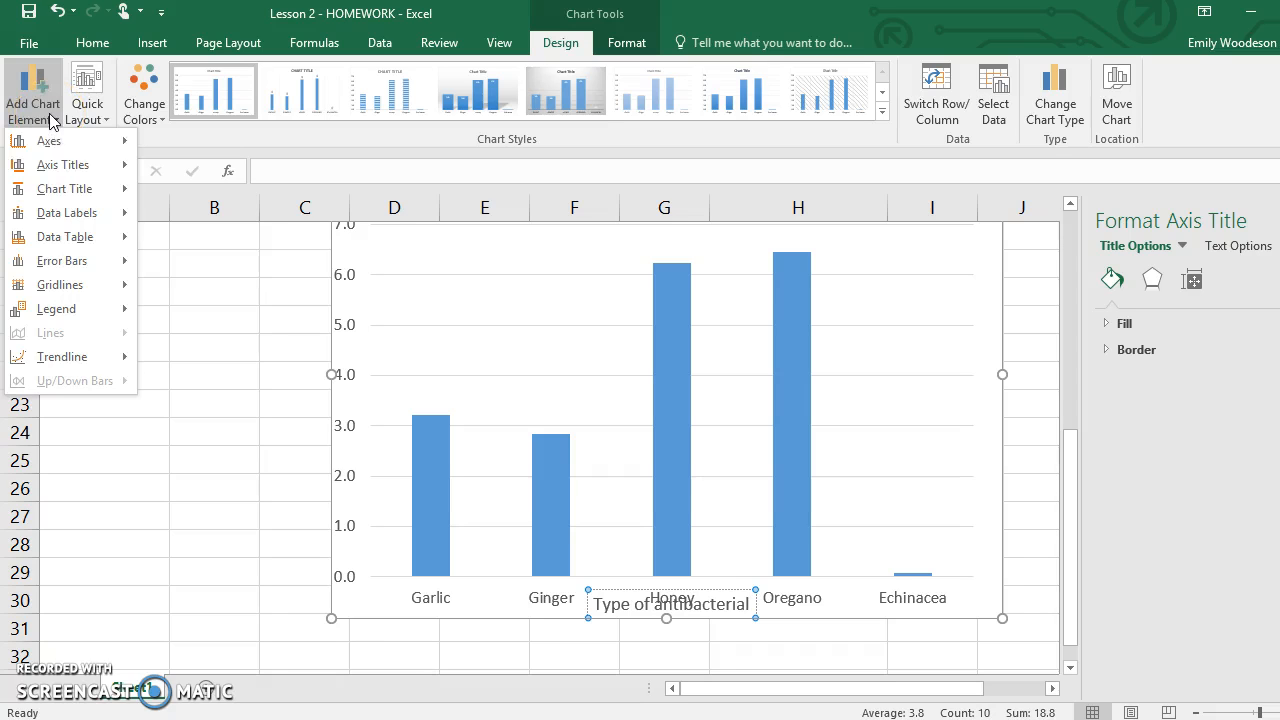
pyautogui.moveTo(90, 172)
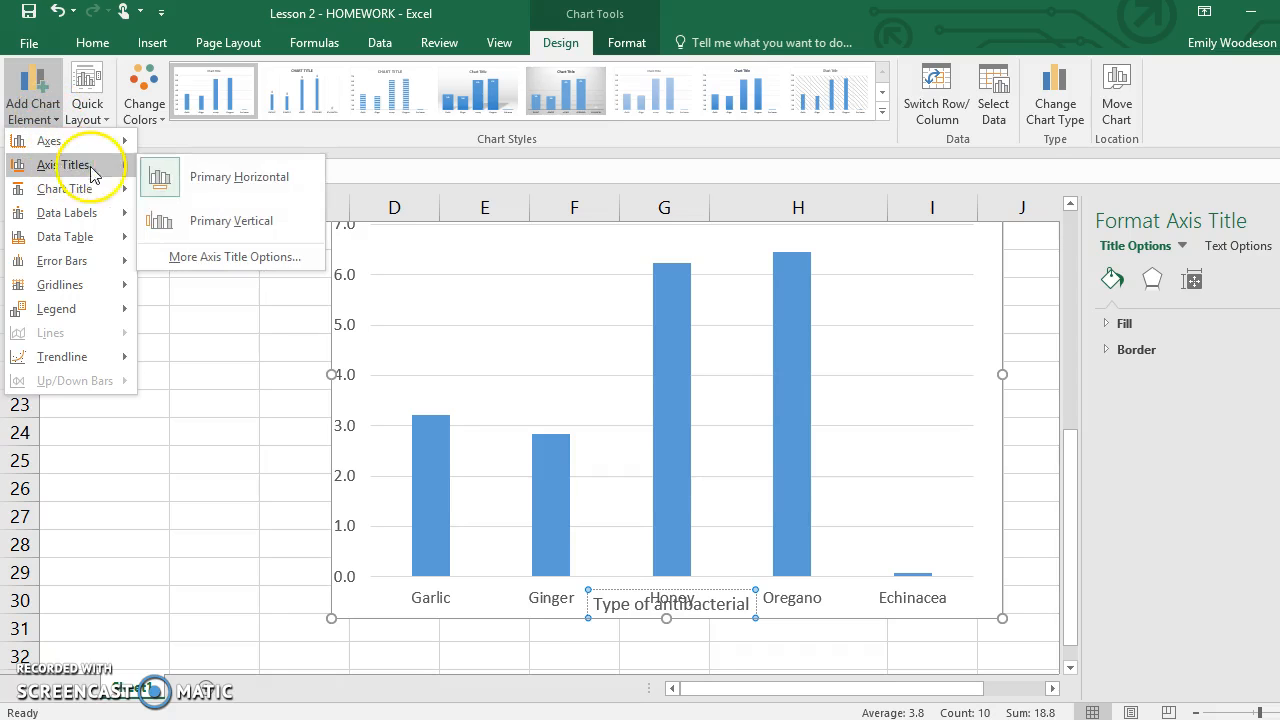
pyautogui.click(185, 220)
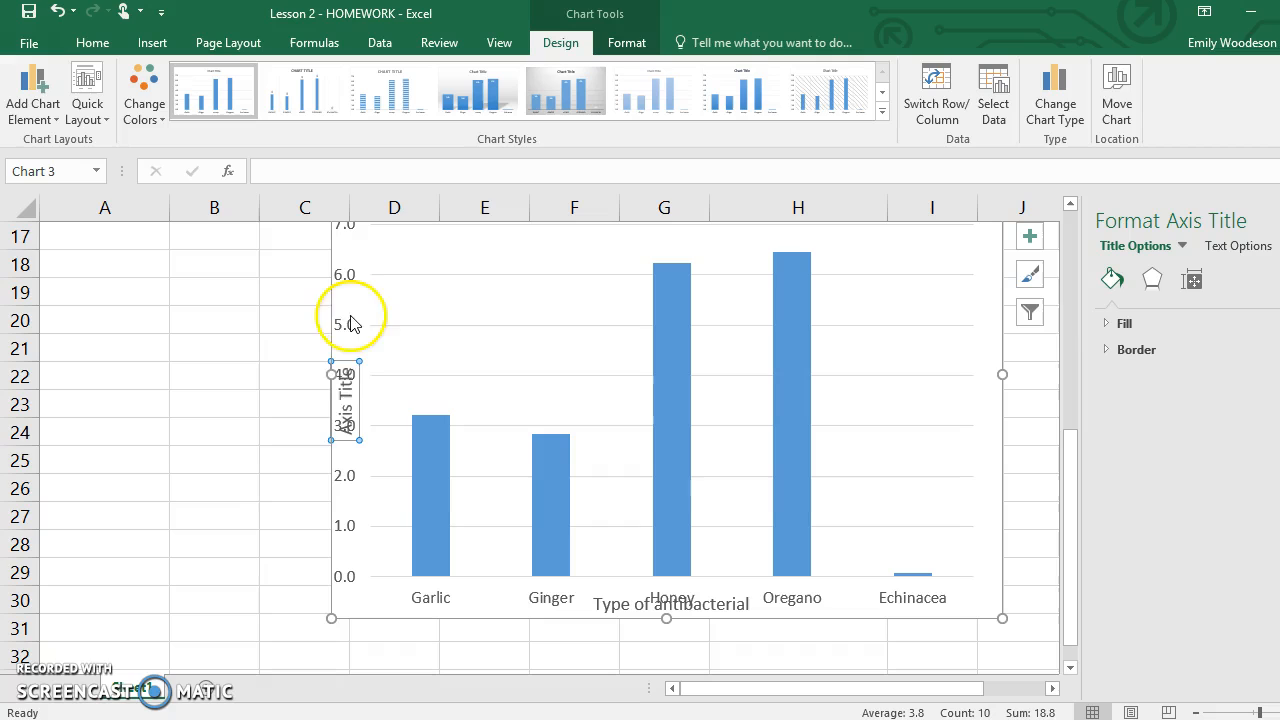
# Change the vertical axis title text to "Average zone of inhibitoon (mm)"
pyautogui.doubleClick(343, 400)
pyautogui.tripleClick(343, 400)
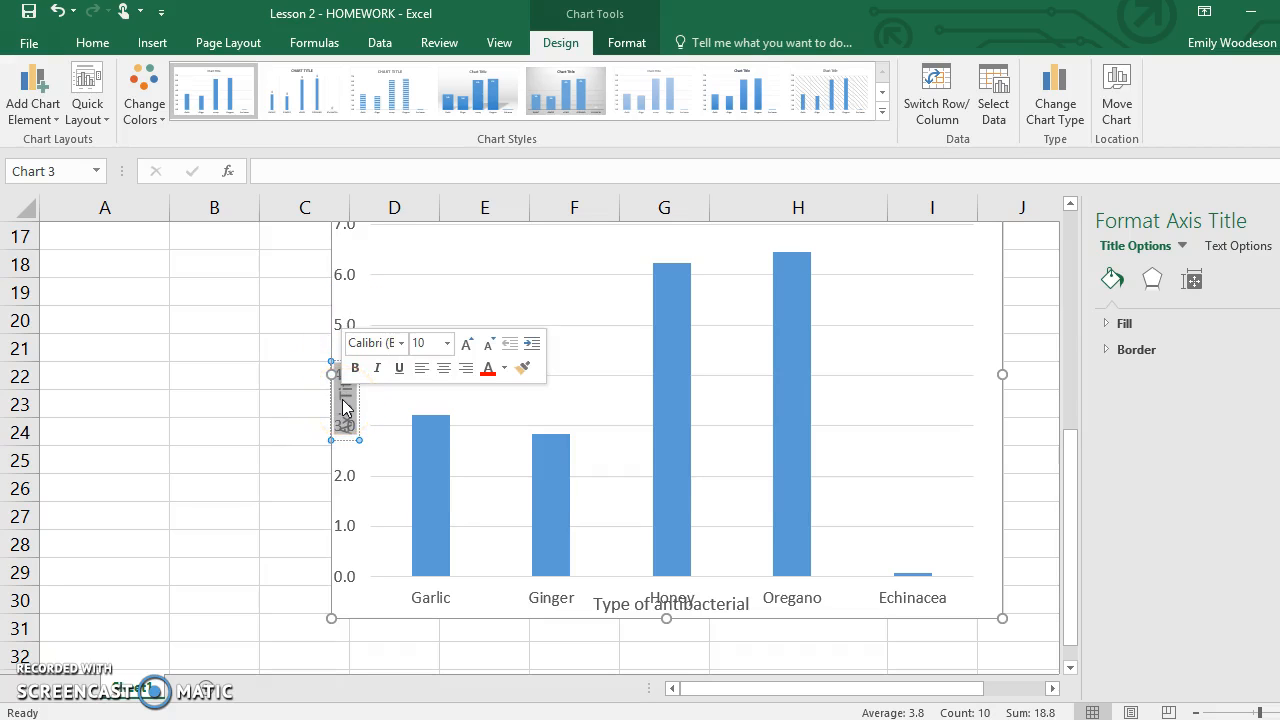
pyautogui.press('BackSpace')
pyautogui.write('Average zone of h')
pyautogui.press('BackSpace')
pyautogui.write('inhibition (mm)')
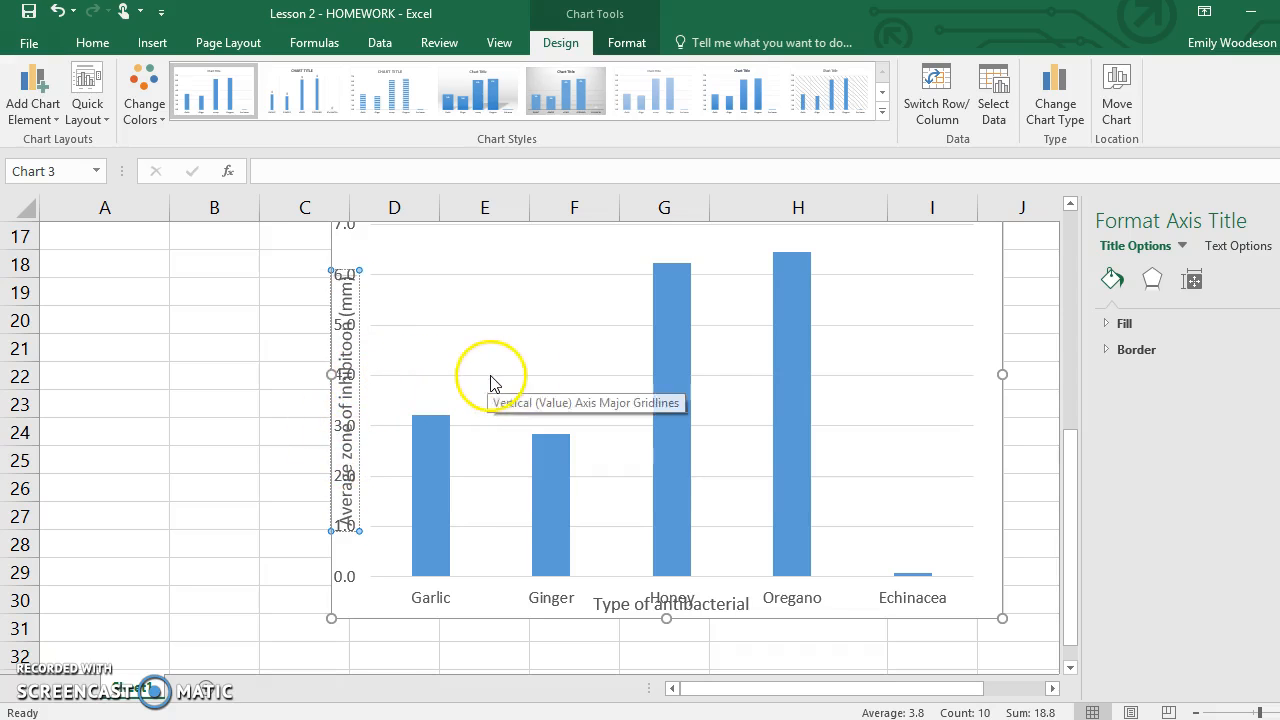
# Apply the second chart style and return to the first one, keeping the data labels above the columns, and deselect the chart
pyautogui.click(301, 97)
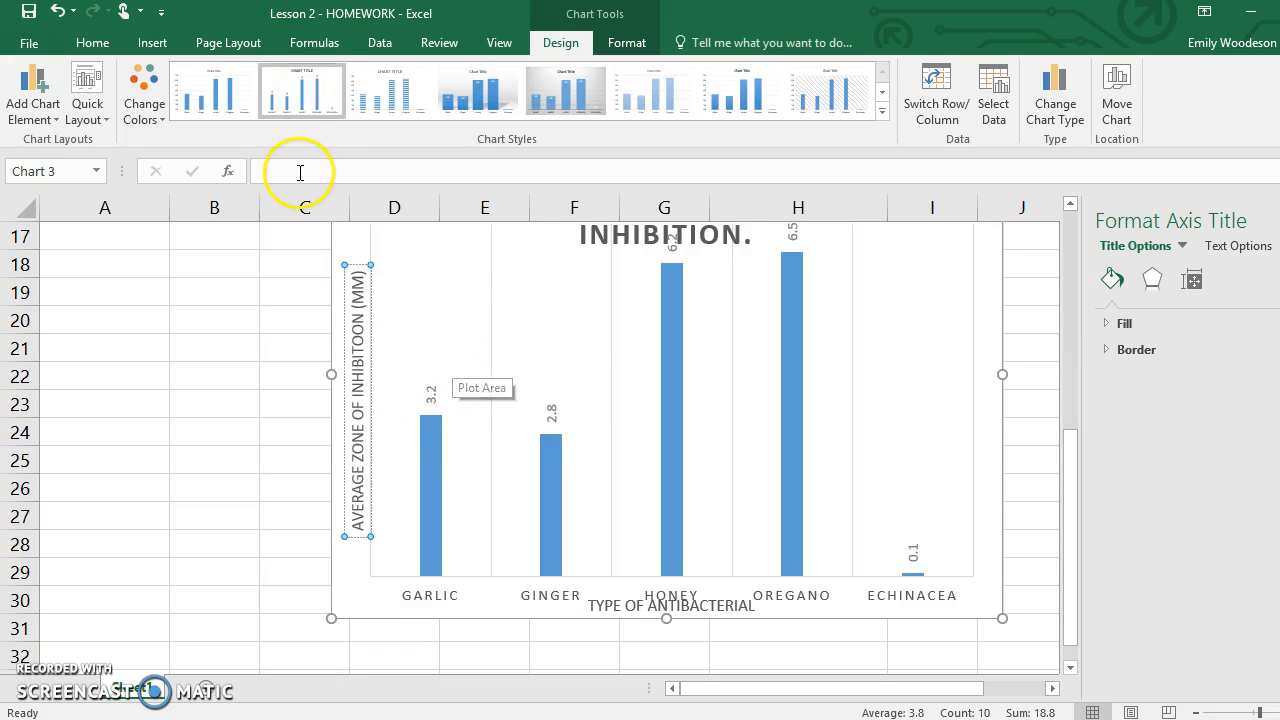
pyautogui.click(214, 90)
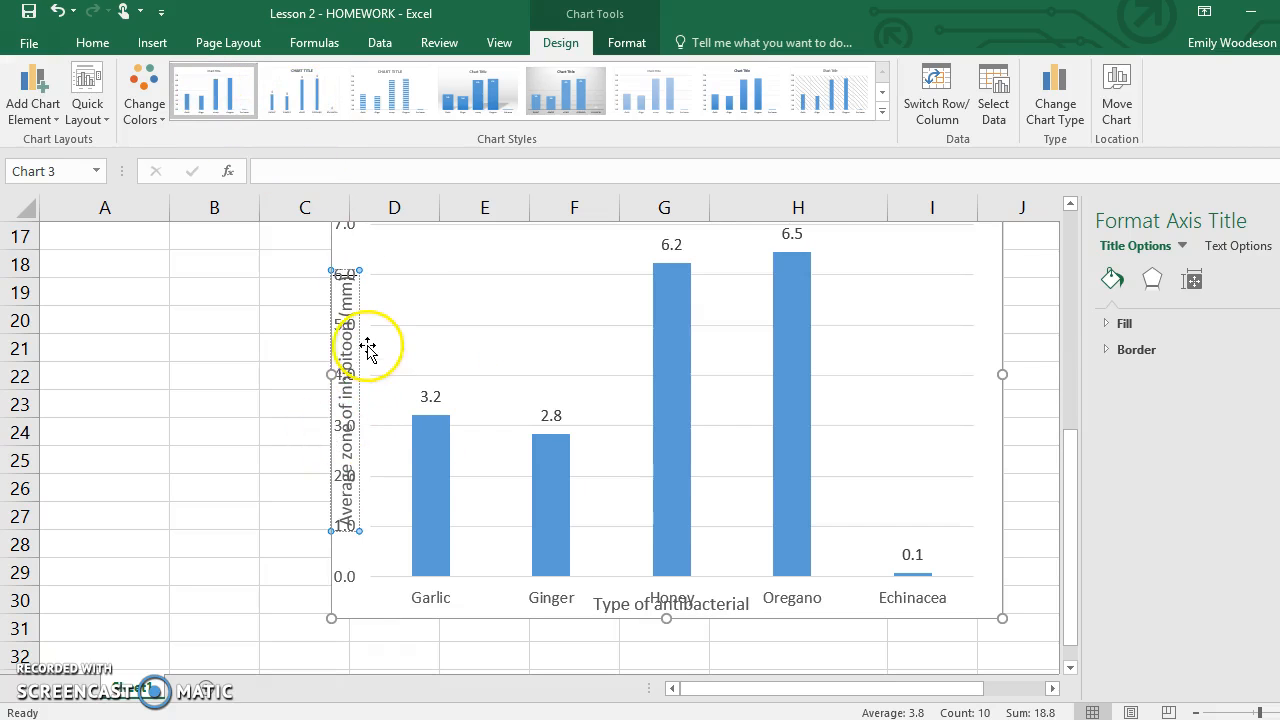
pyautogui.click(237, 352)
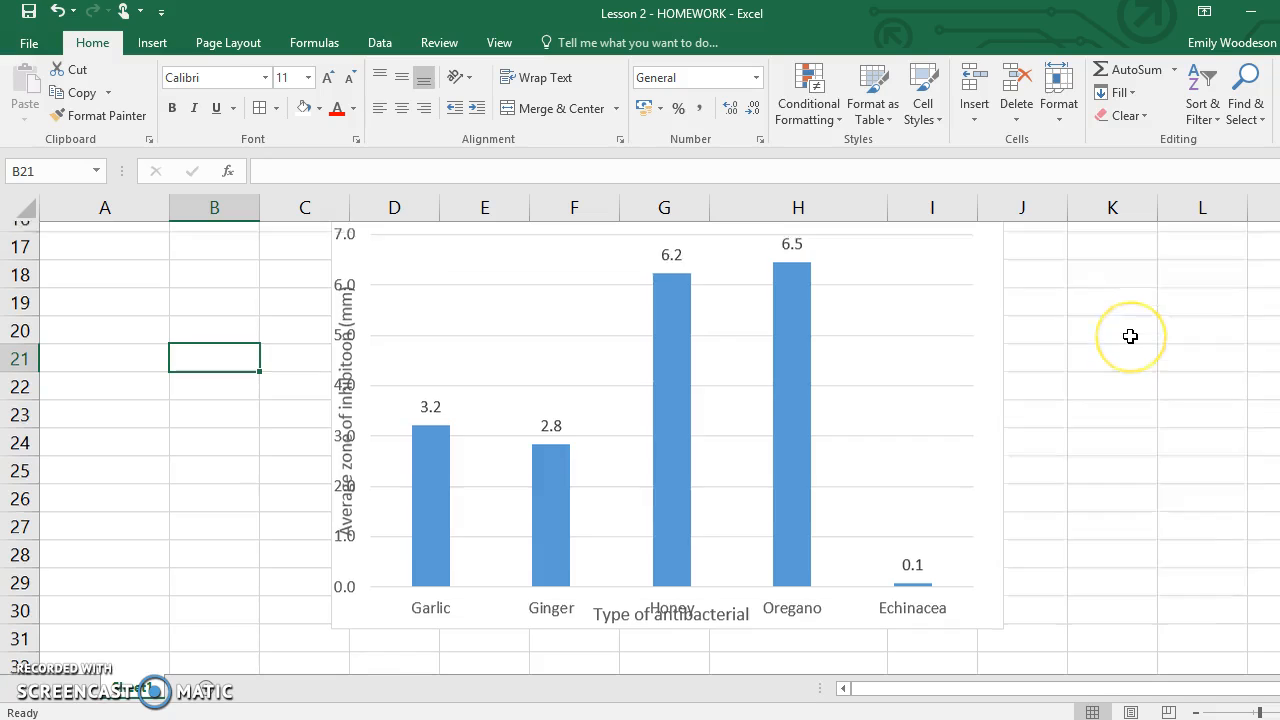
# Examine the titled chart and compare its columns with the averages and standard deviations in the data table
pyautogui.scroll(1, 1130, 336)
pyautogui.click(965, 337)
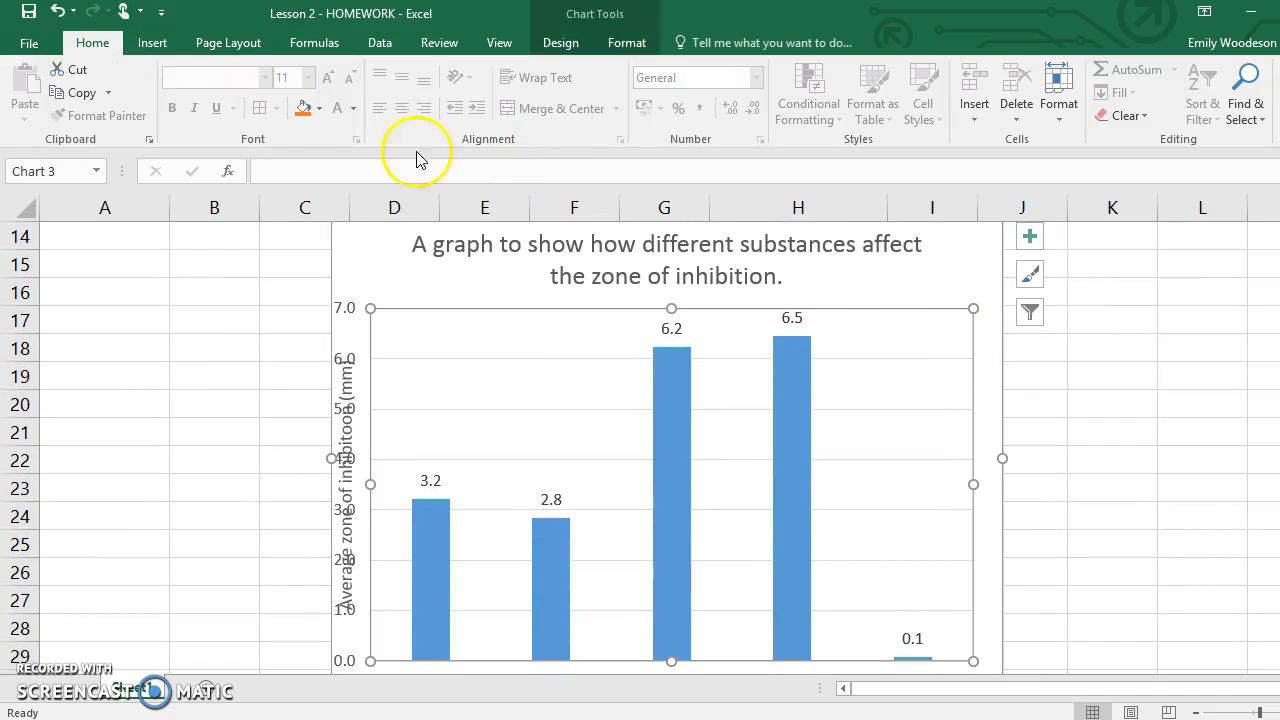
pyautogui.click(391, 272)
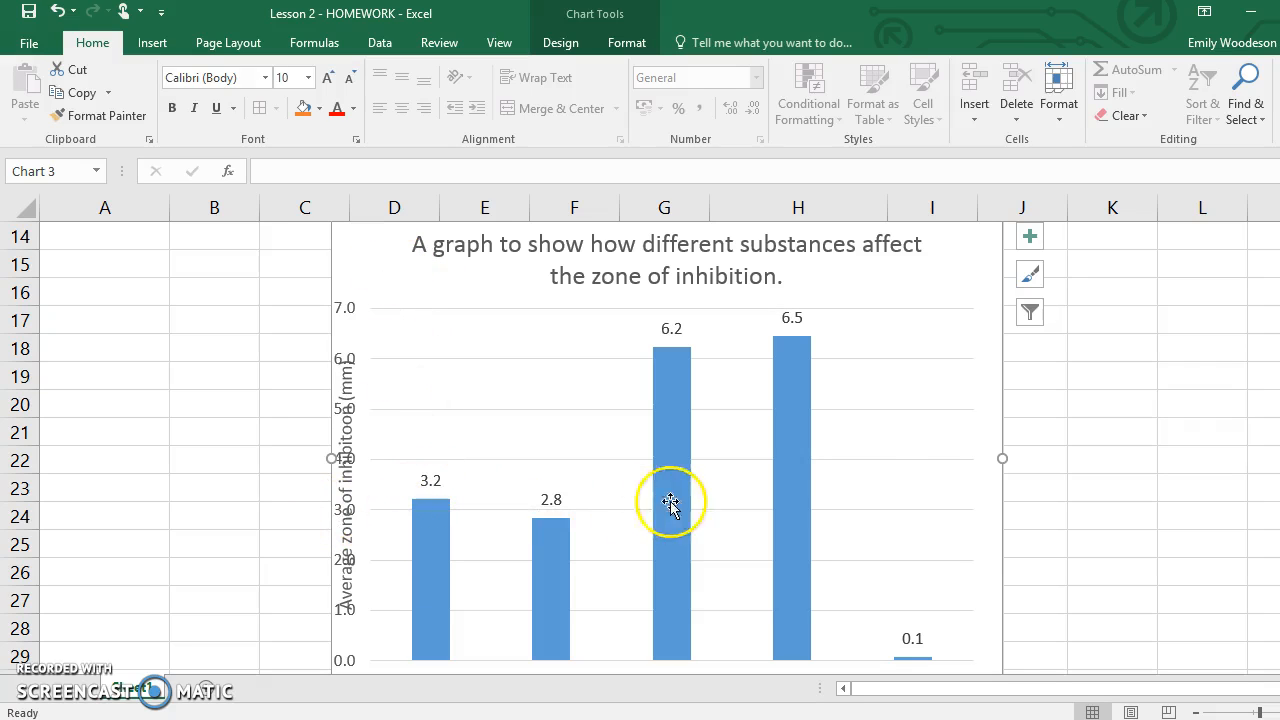
pyautogui.scroll(1, 860, 428)
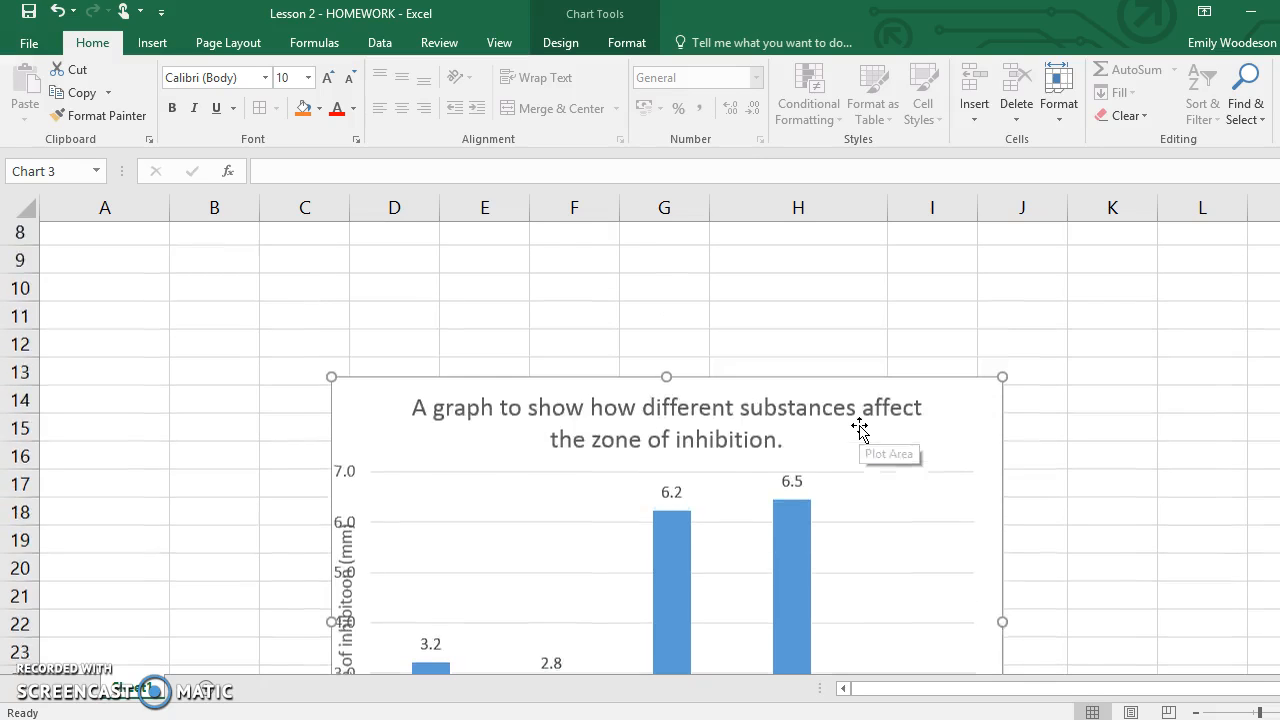
pyautogui.scroll(2, 860, 428)
pyautogui.scroll(-3, 860, 428)
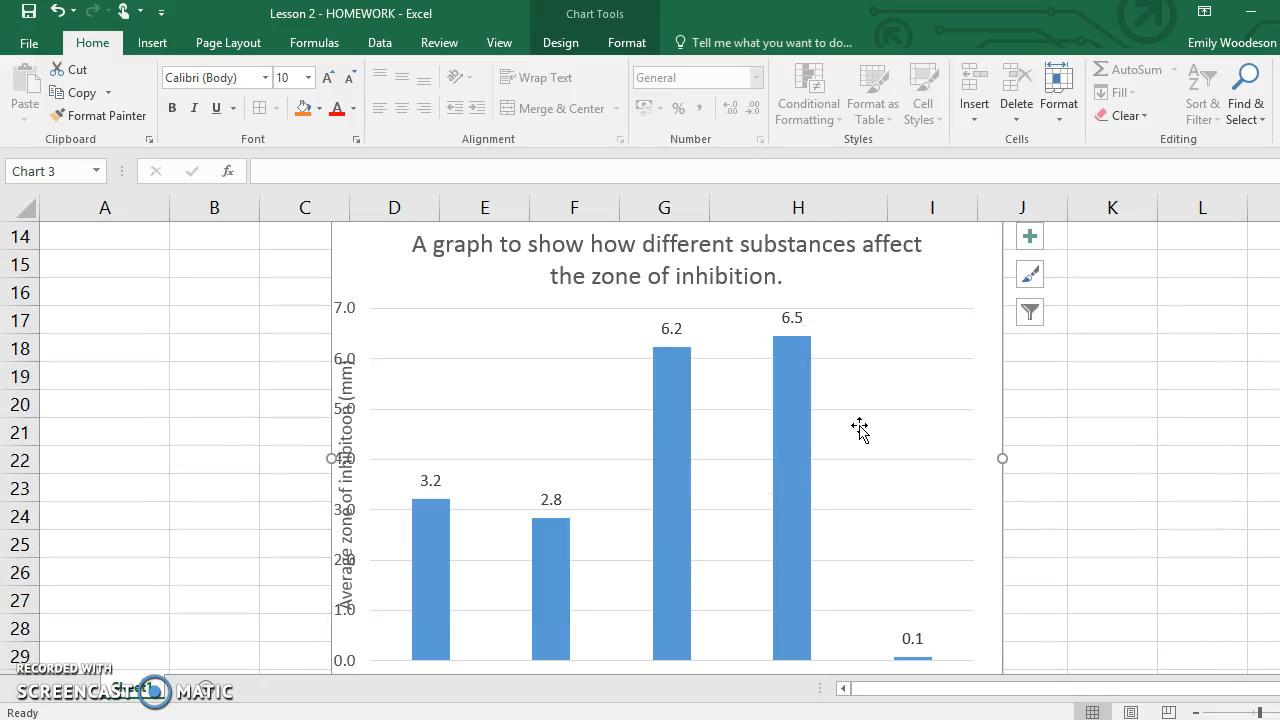
pyautogui.scroll(3, 860, 428)
pyautogui.scroll(2, 859, 426)
pyautogui.scroll(-6, 859, 426)
pyautogui.scroll(6, 860, 430)
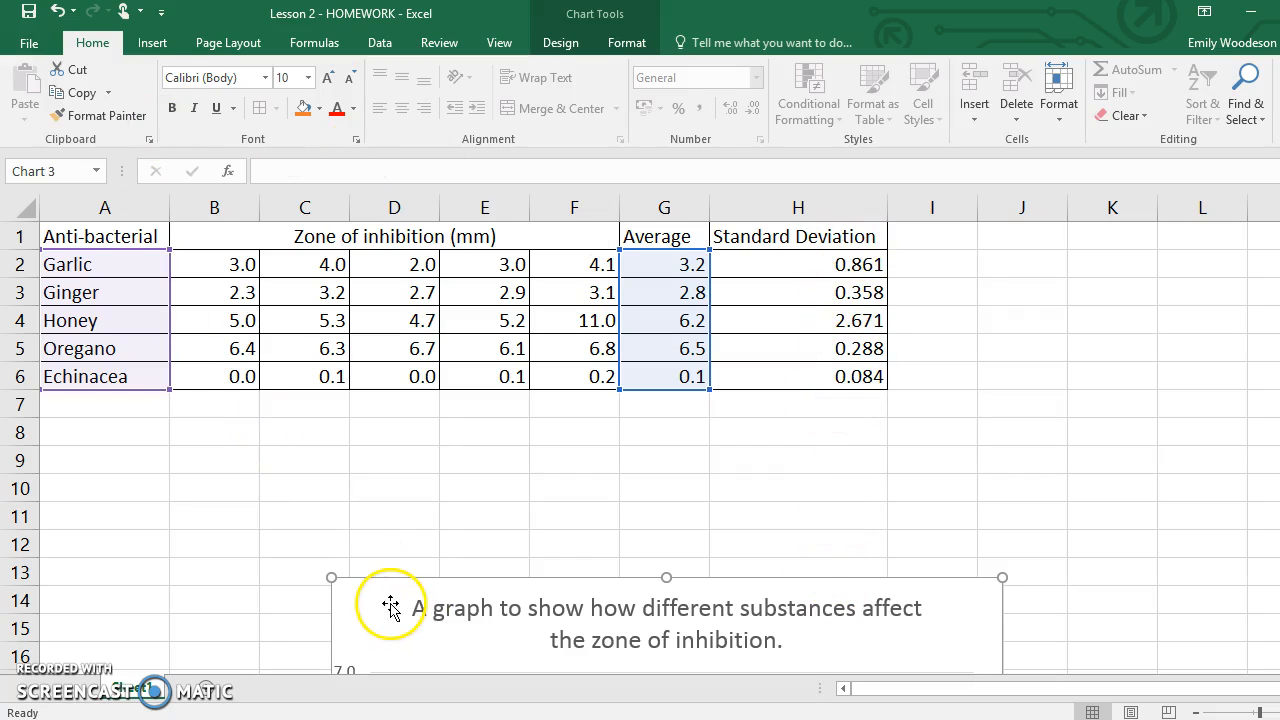
# Add vertical error bars to the chart's columns and set their error amount to Custom
pyautogui.click(561, 45)
pyautogui.click(35, 88)
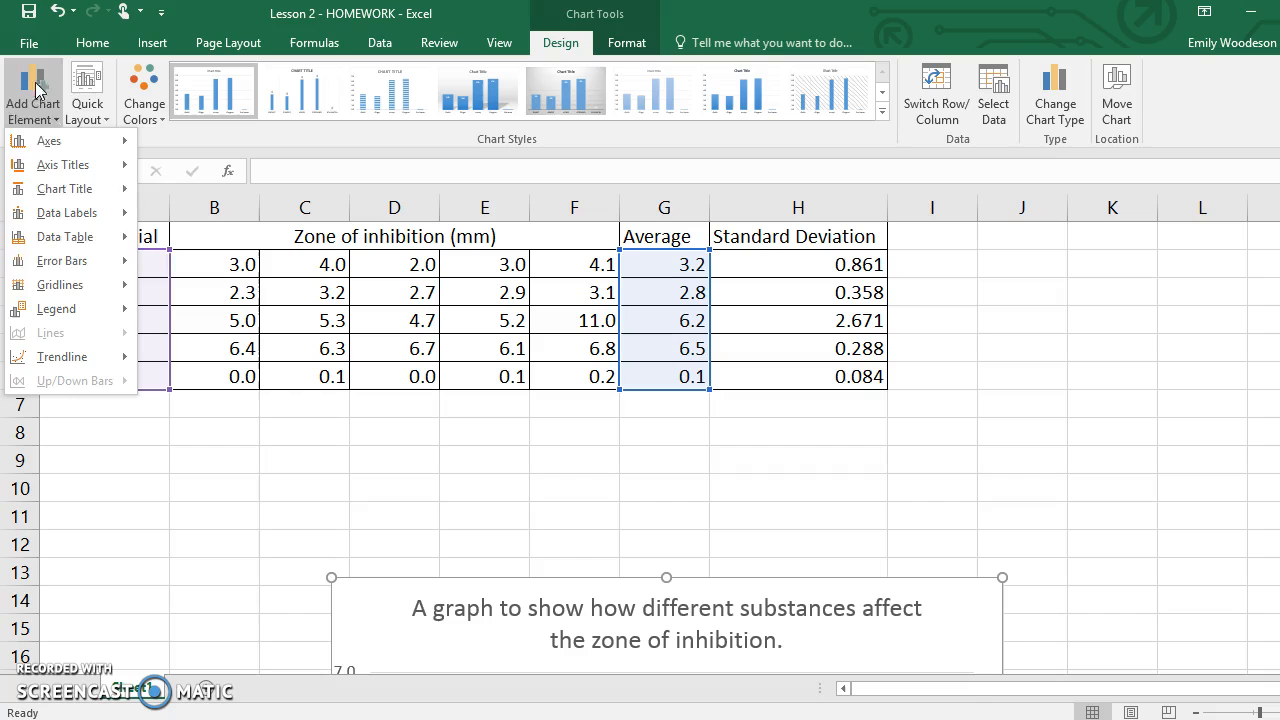
pyautogui.click(54, 264)
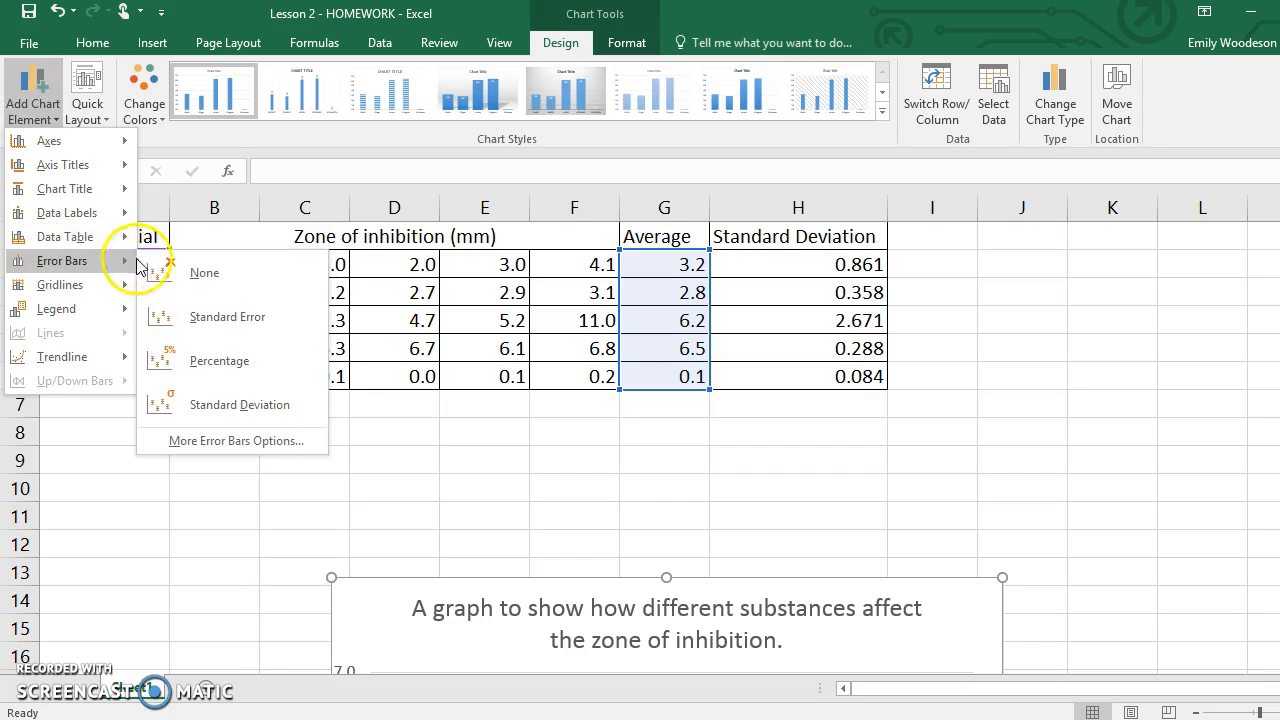
pyautogui.click(208, 441)
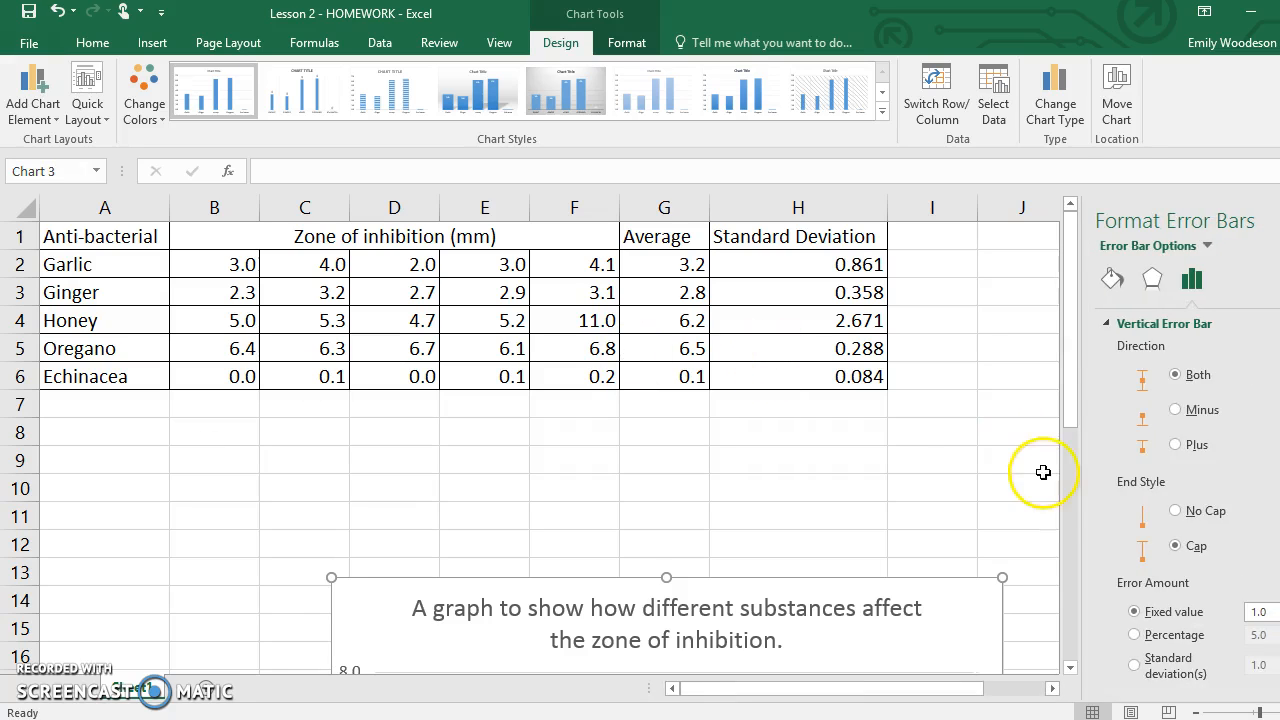
pyautogui.scroll(-1, 1172, 532)
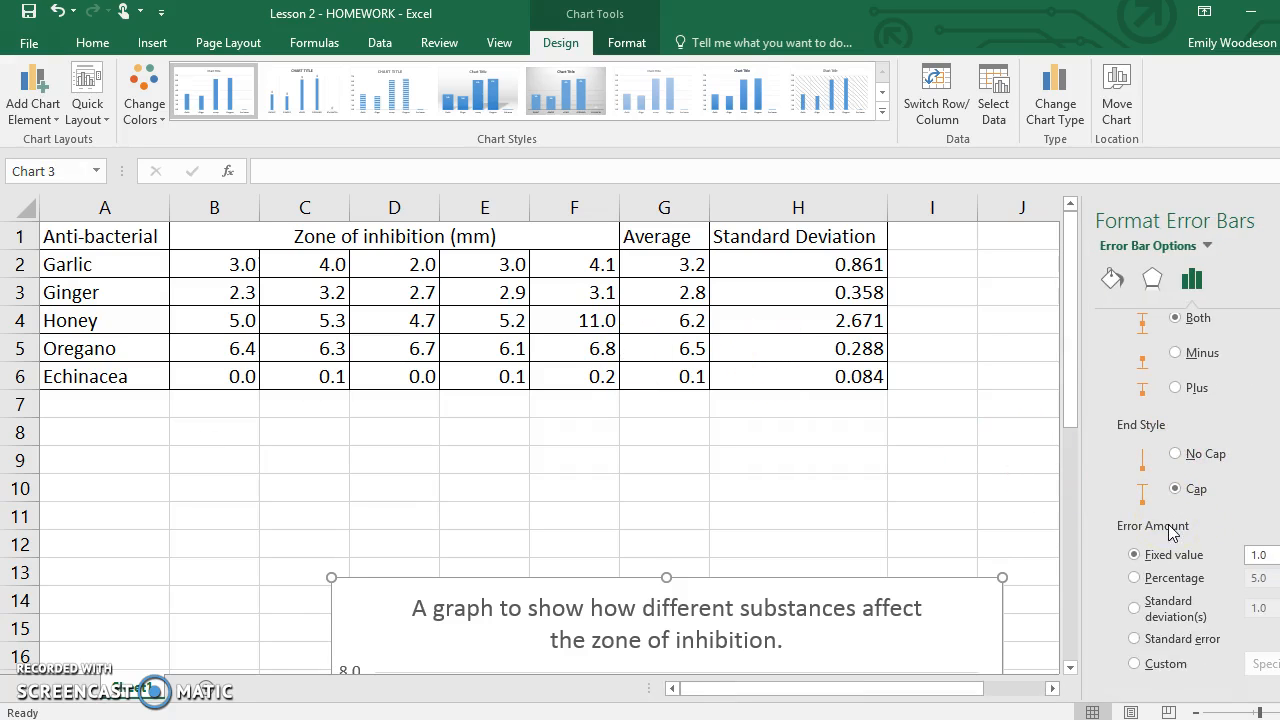
pyautogui.click(1135, 664)
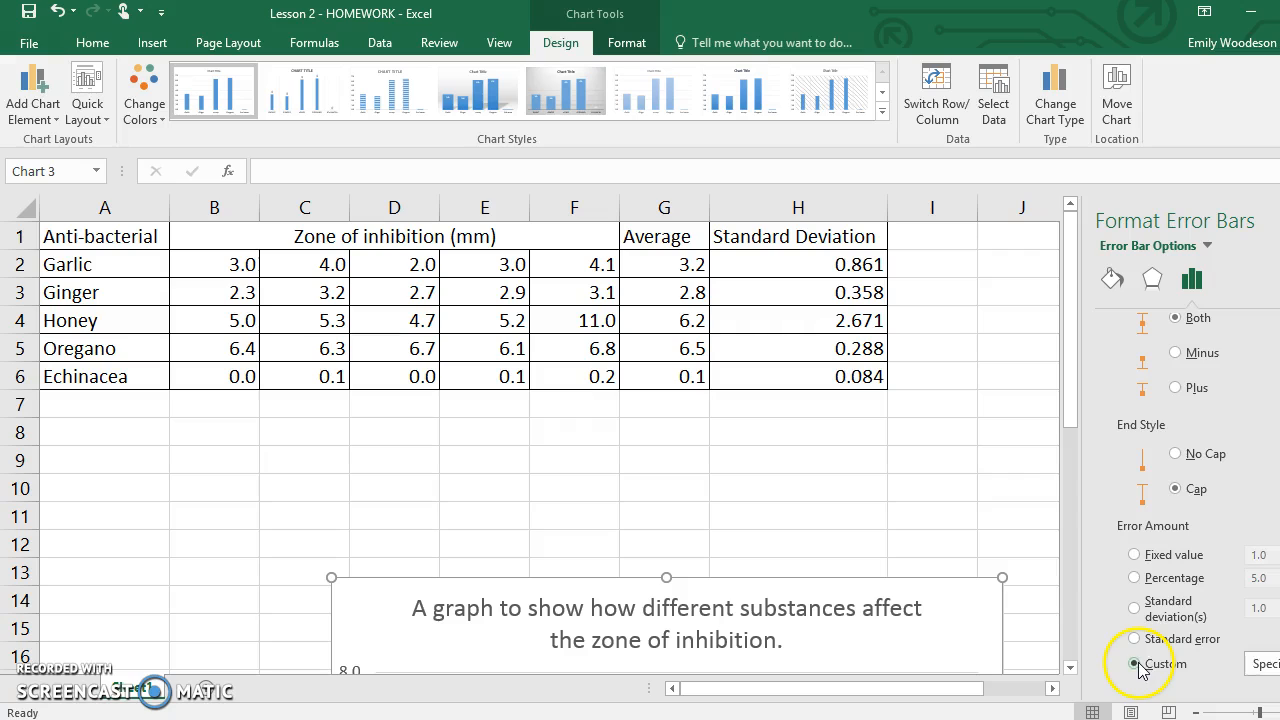
# Specify the standard deviations in H2:H6 as both the positive and negative custom error values
pyautogui.click(1265, 665)
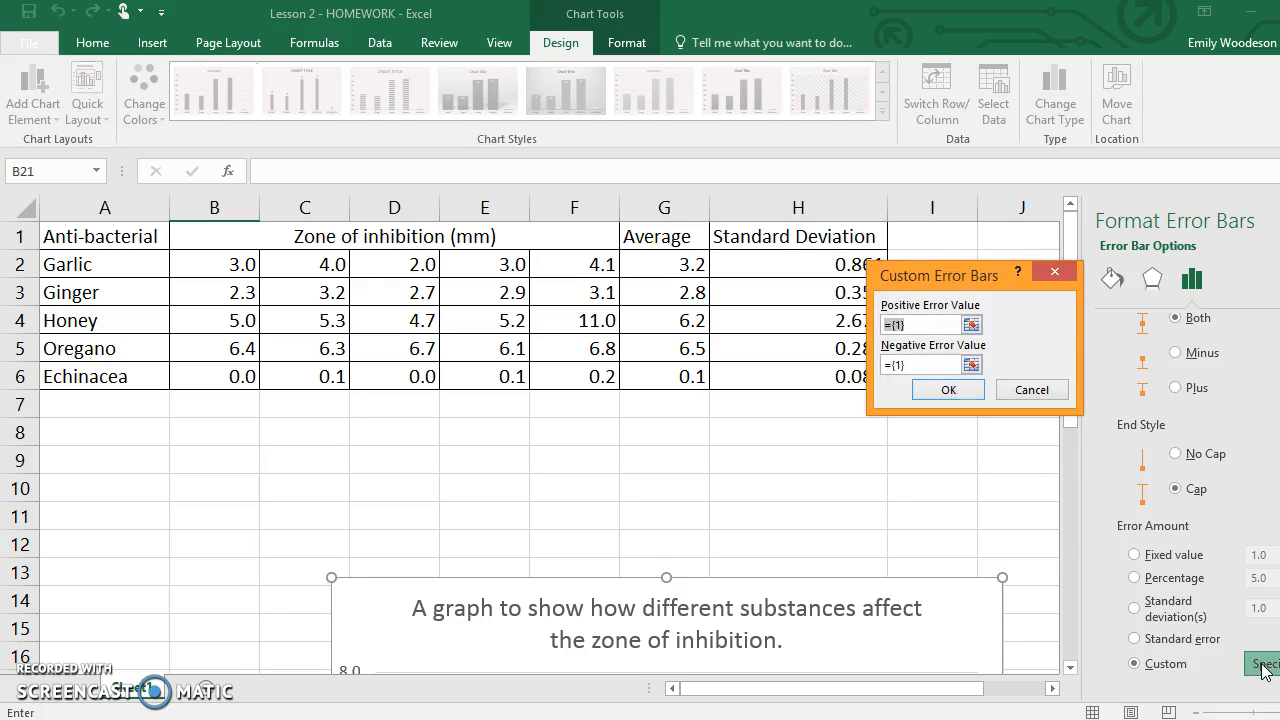
pyautogui.moveTo(965, 277); pyautogui.dragTo(791, 441)
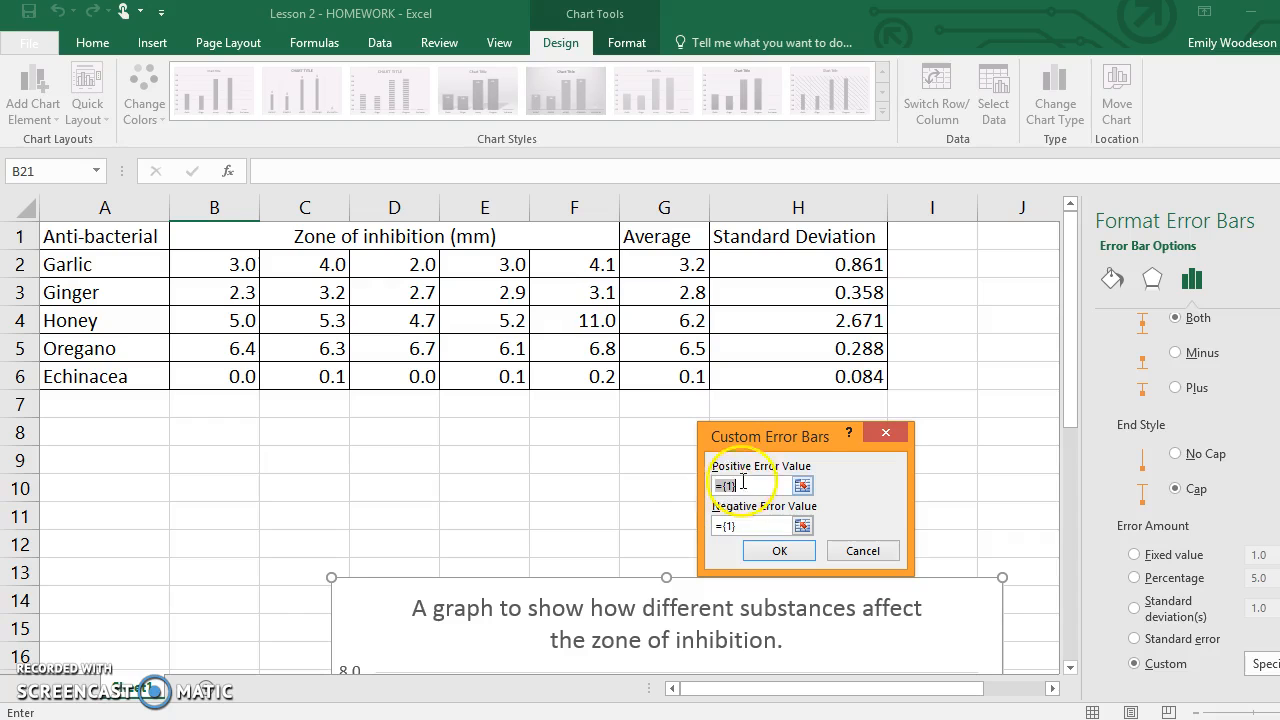
pyautogui.moveTo(801, 258); pyautogui.dragTo(796, 372)
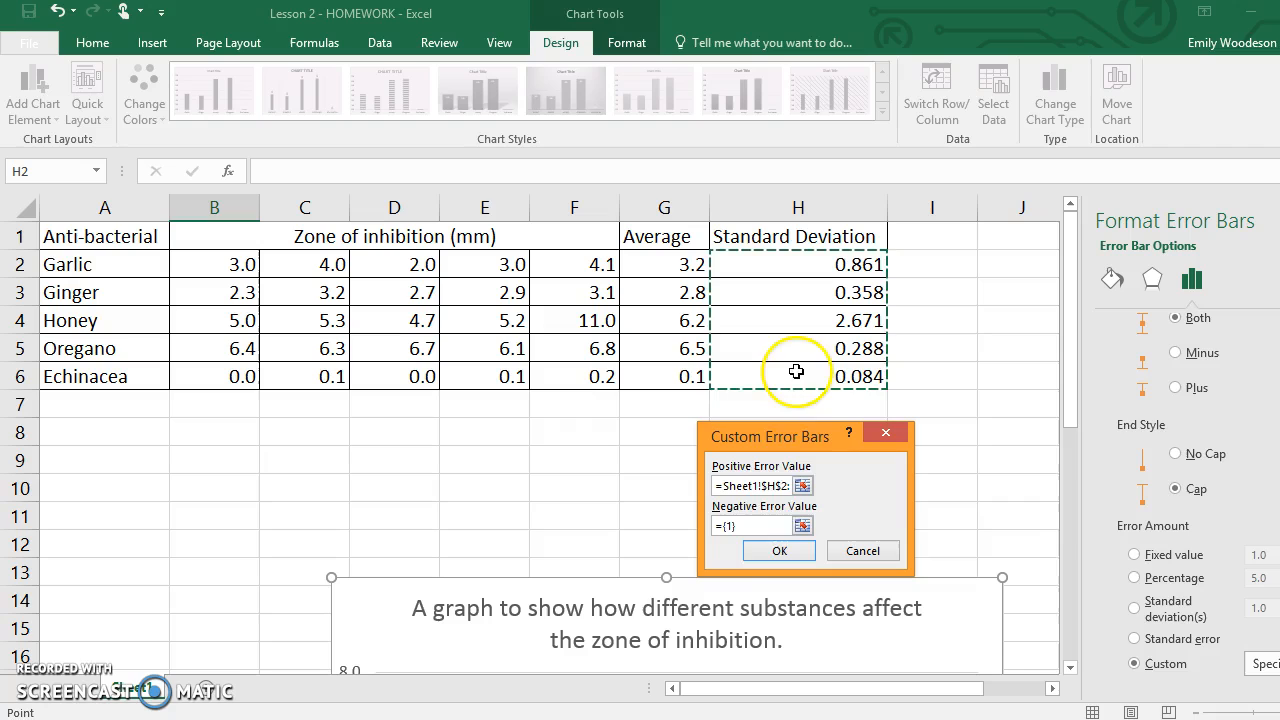
pyautogui.click(741, 526)
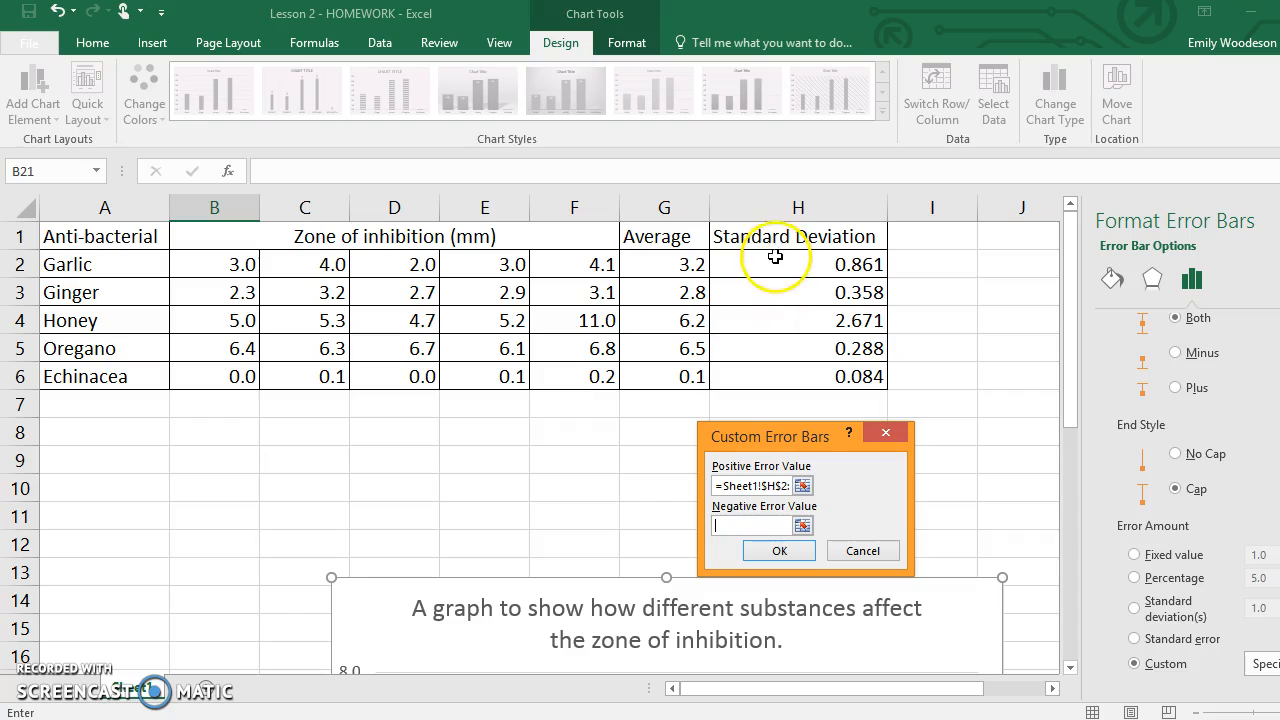
pyautogui.moveTo(768, 264); pyautogui.dragTo(774, 368)
pyautogui.click(778, 552)
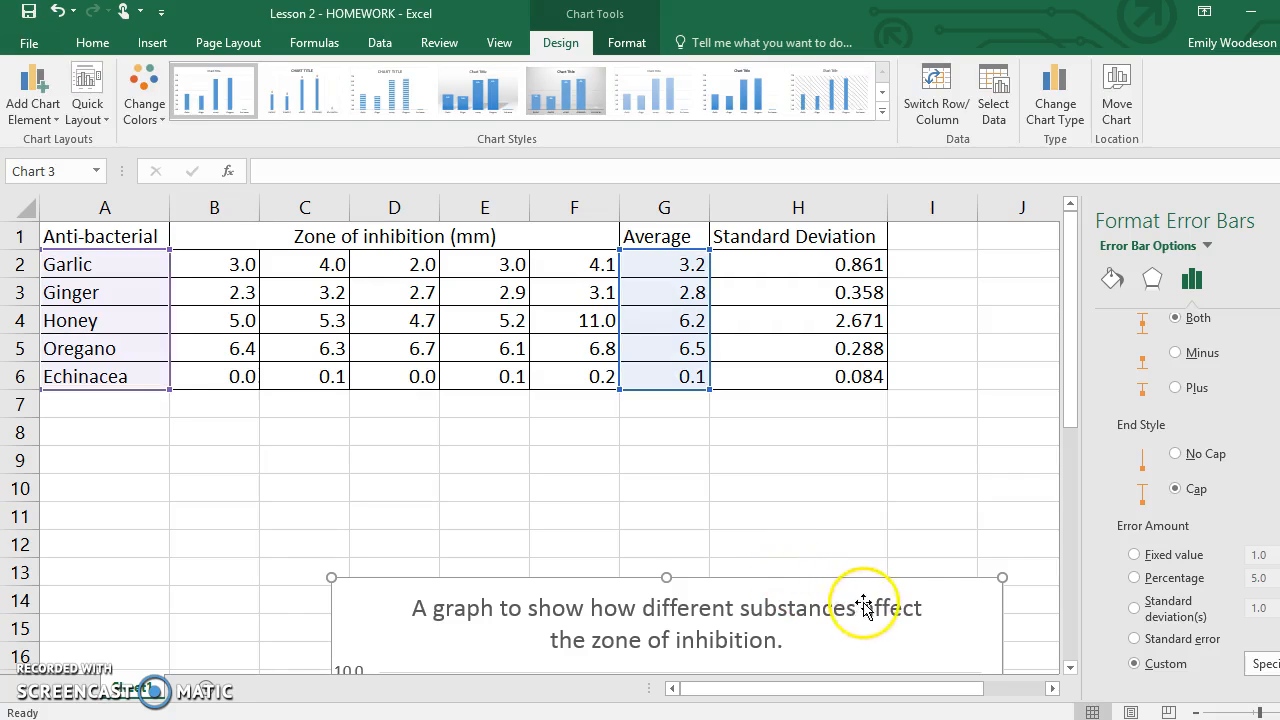
# Examine the error bars on each column against the standard deviations in the data table
pyautogui.moveTo(878, 590); pyautogui.dragTo(829, 212)
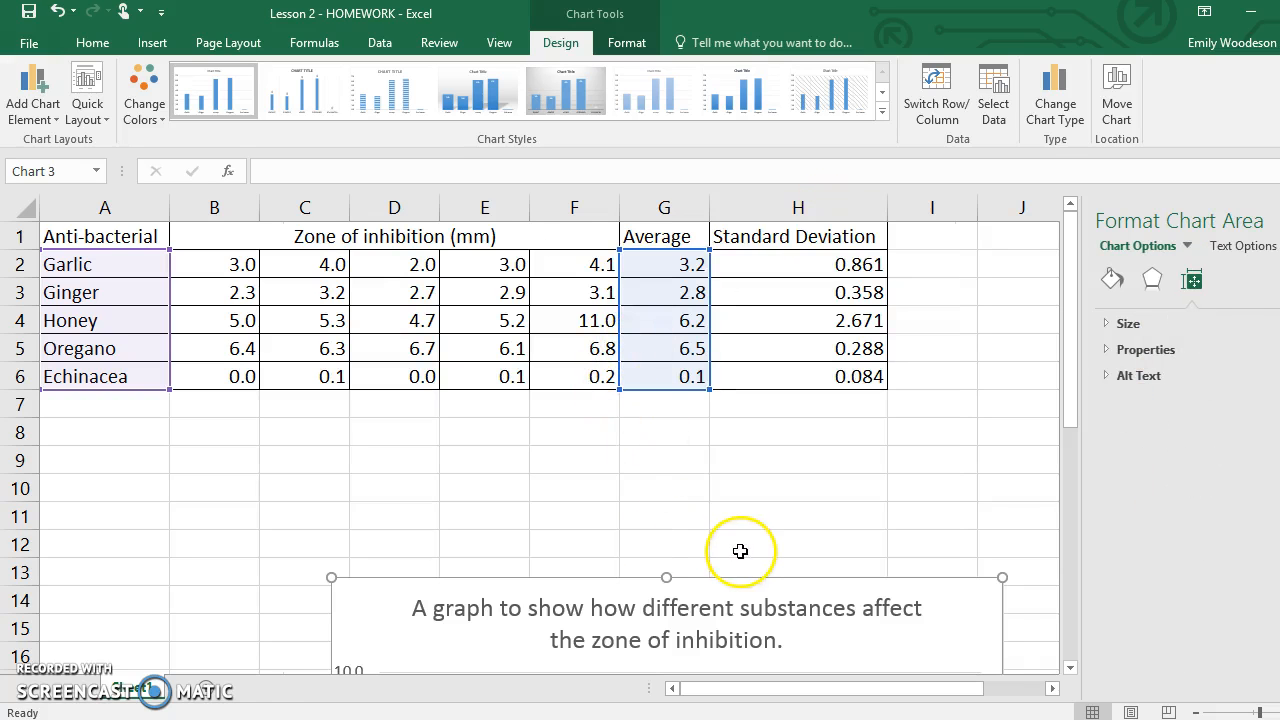
pyautogui.scroll(-4, 740, 551)
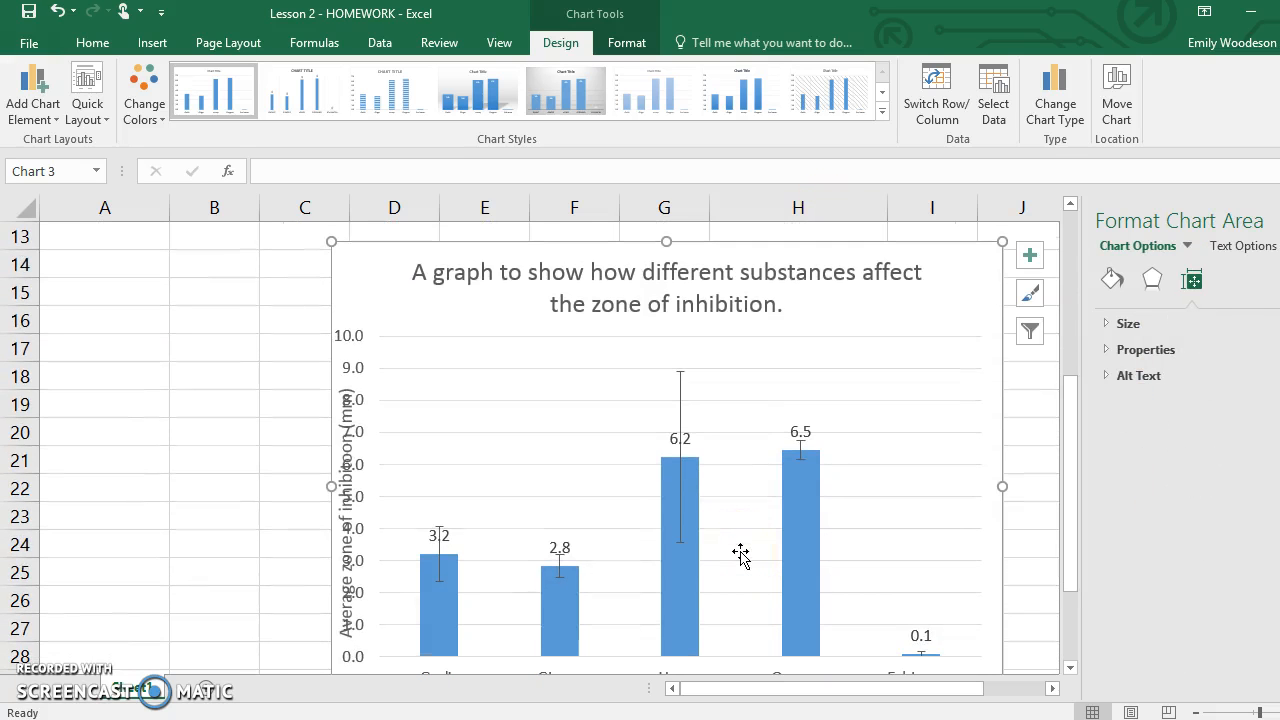
pyautogui.scroll(-2, 740, 556)
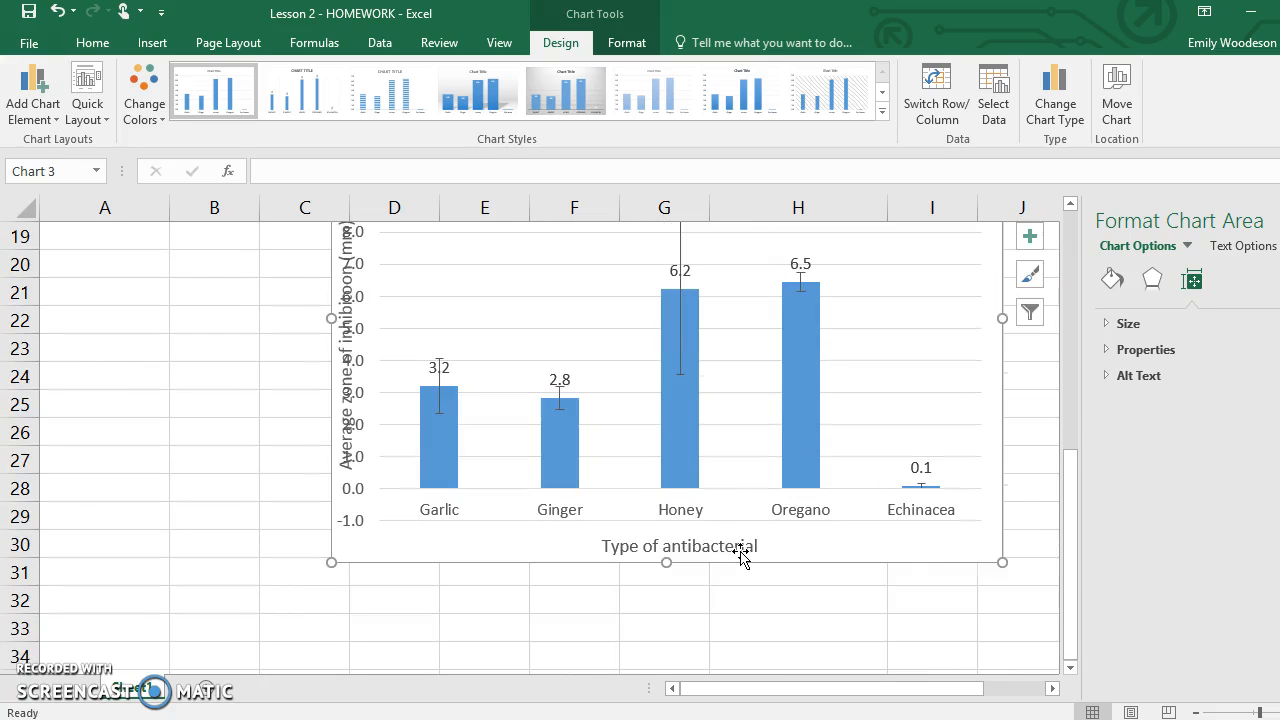
pyautogui.scroll(2, 740, 556)
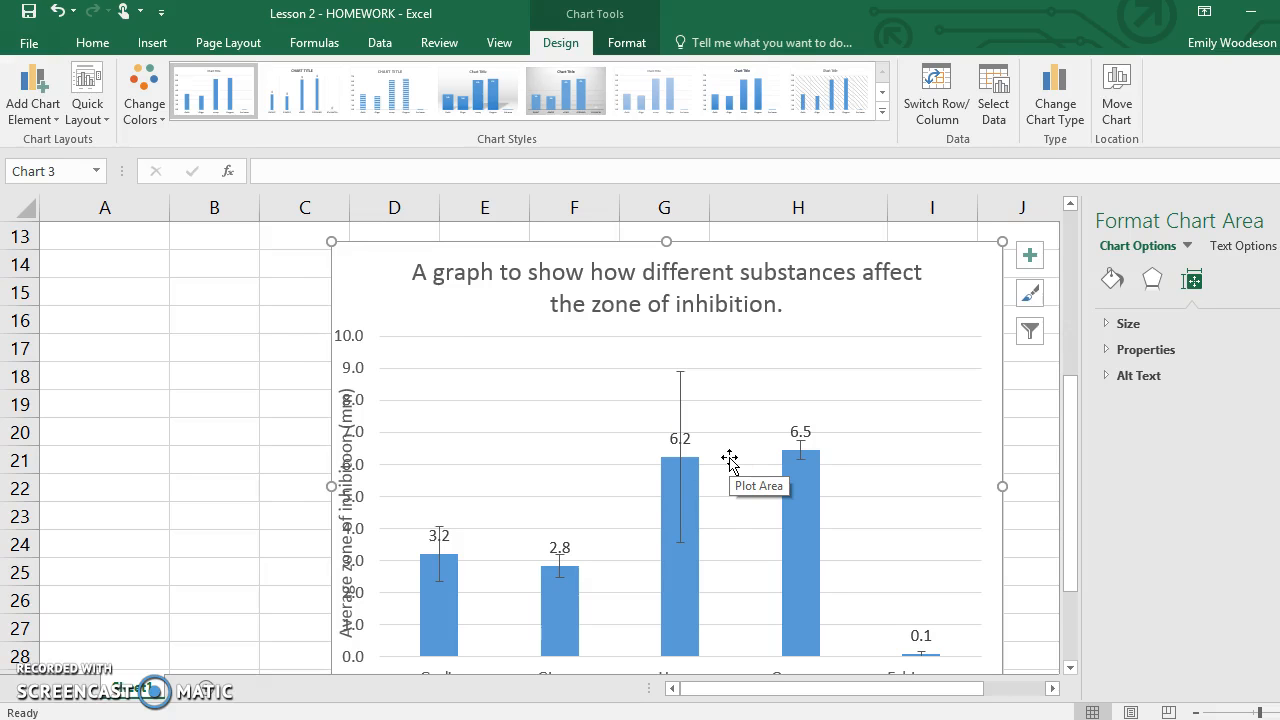
pyautogui.scroll(4, 280, 345)
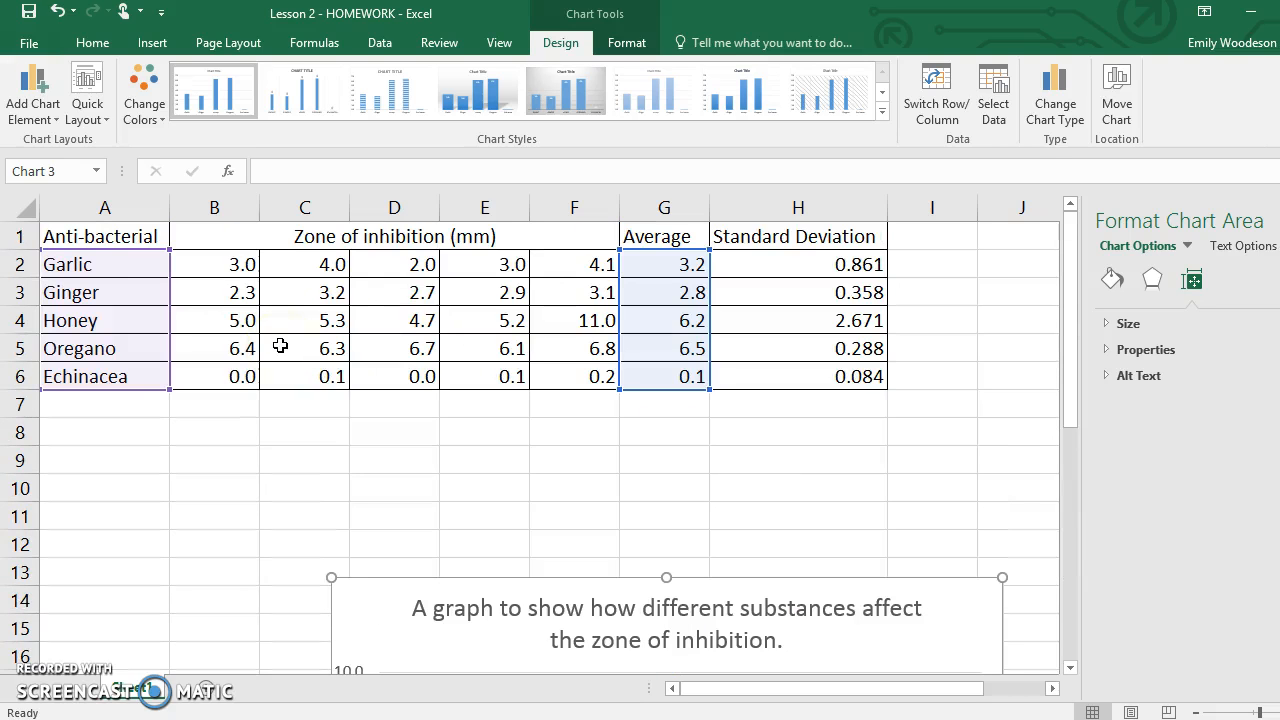